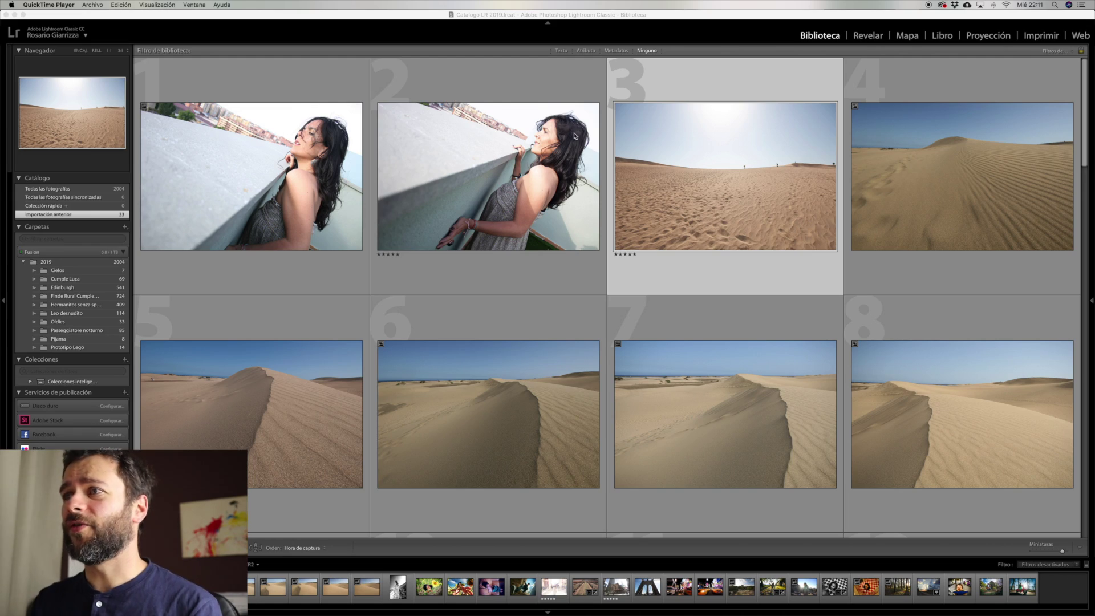
Step: Filter the Library grid by star rating to show only the 5 rated photos of 33
scroll(575, 136, "down", 1)
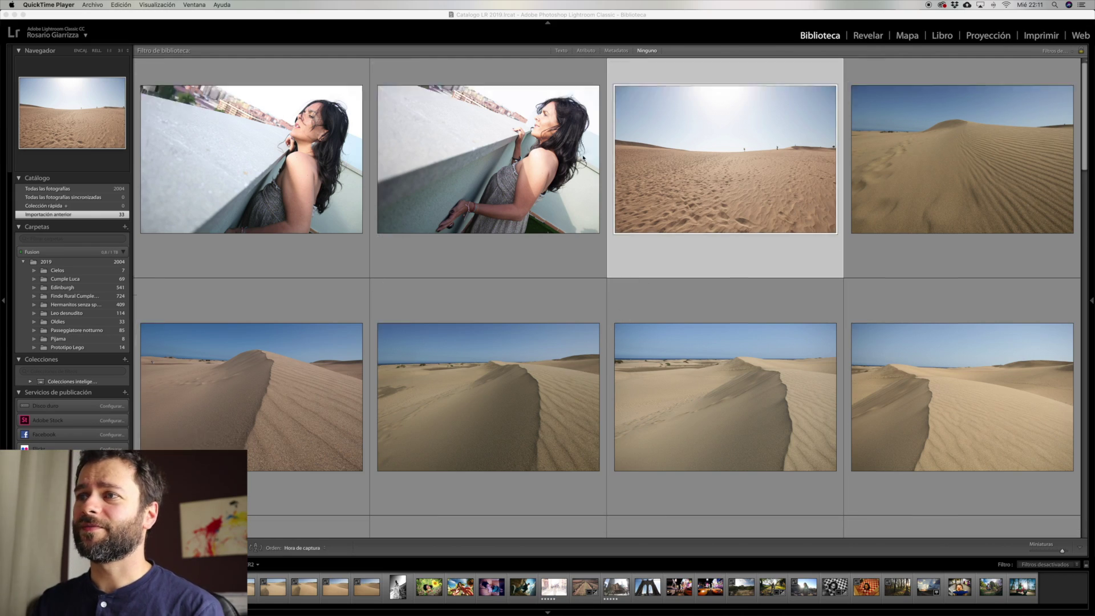
scroll(582, 154, "down", 5)
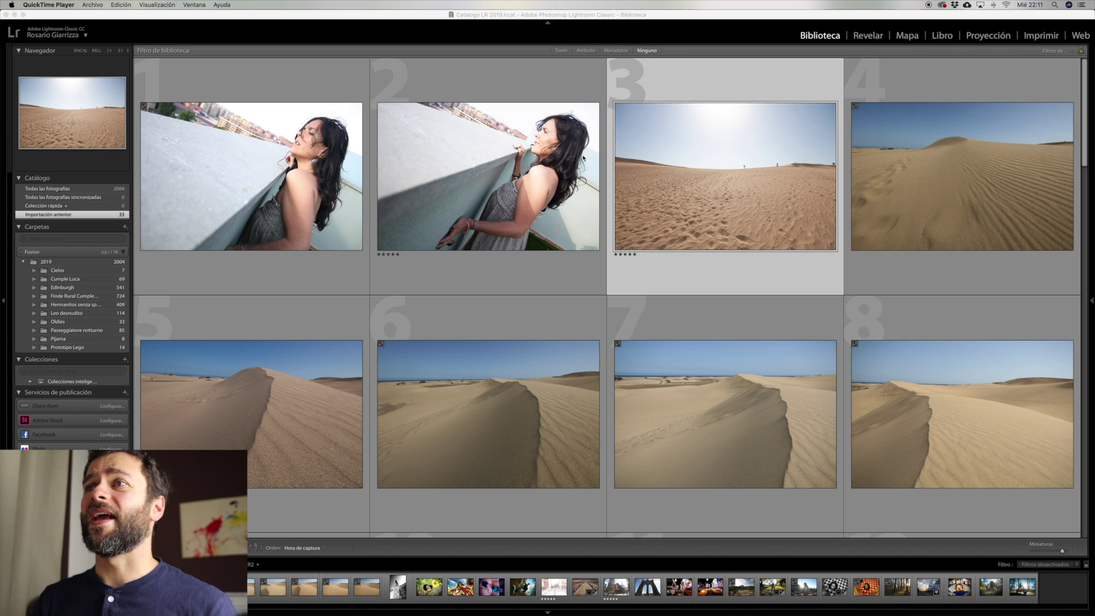
left_click(505, 169)
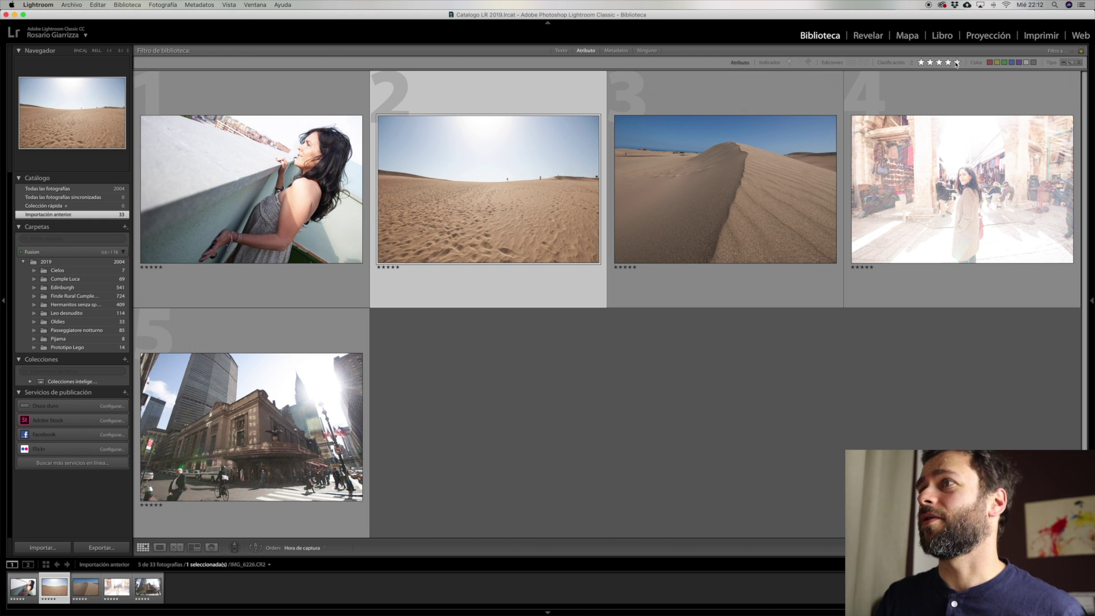
mouse_move(962, 176)
mouse_move(725, 197)
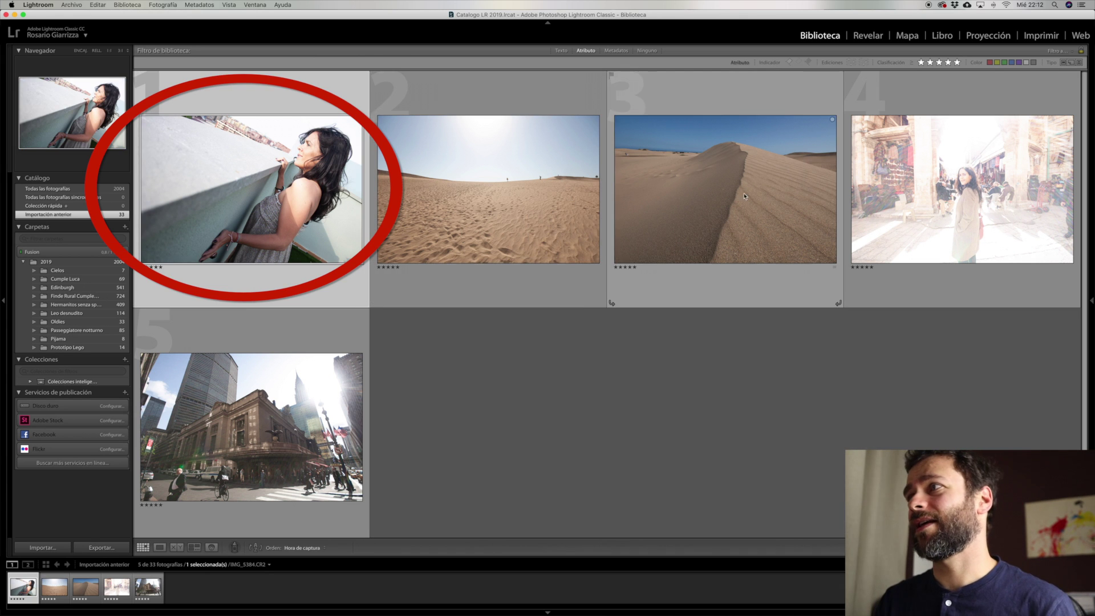
Step: Preview the market and Grand Central photos, then open IMG_5384.CR2 in Loupe view
left_click(964, 188)
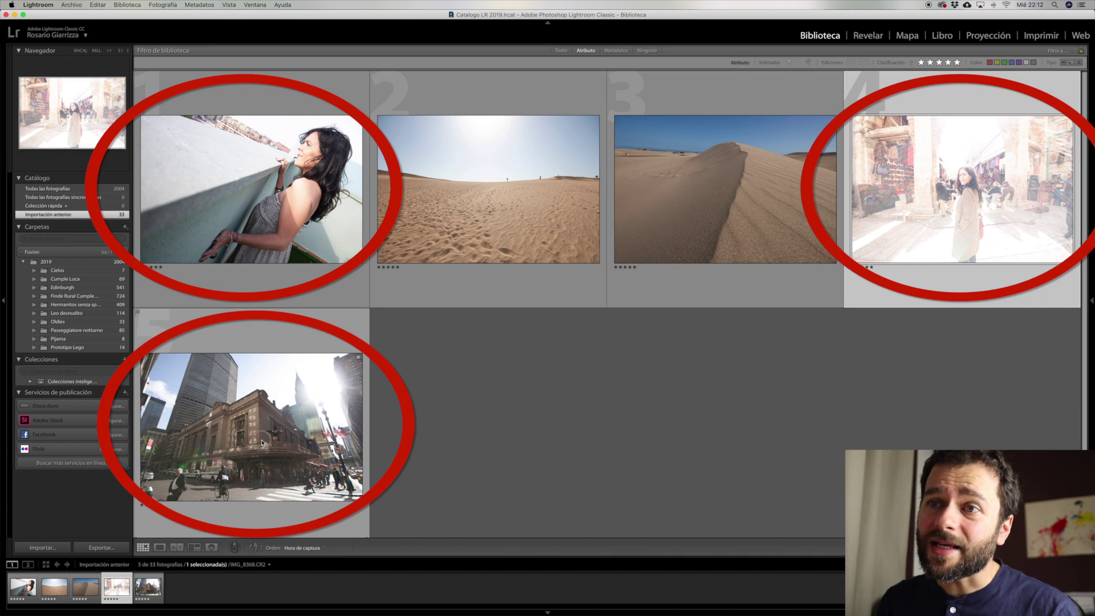
left_click(262, 443)
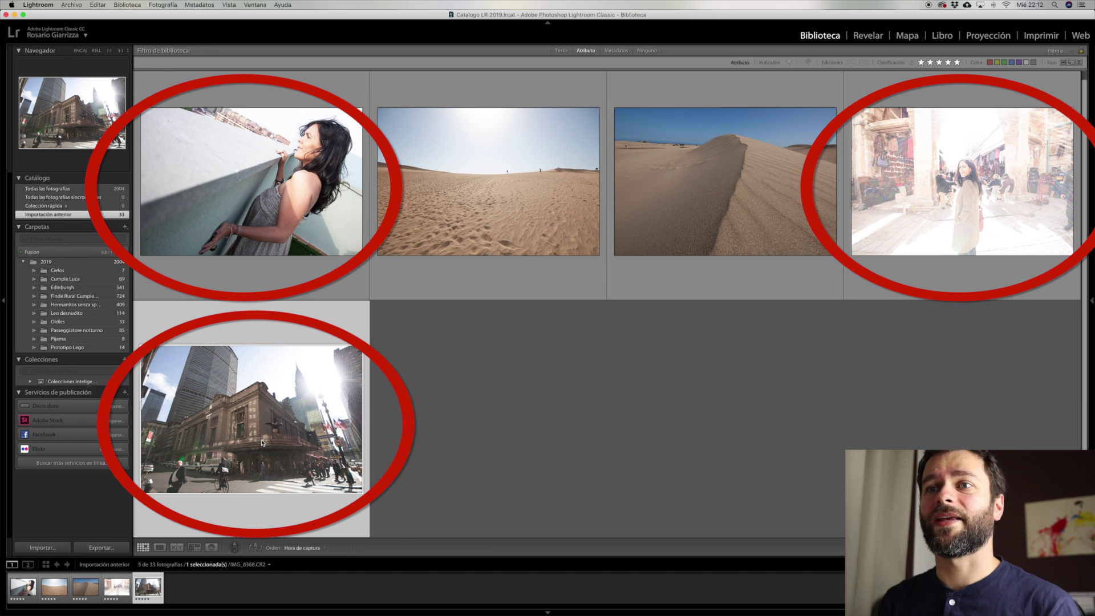
double_click(222, 177)
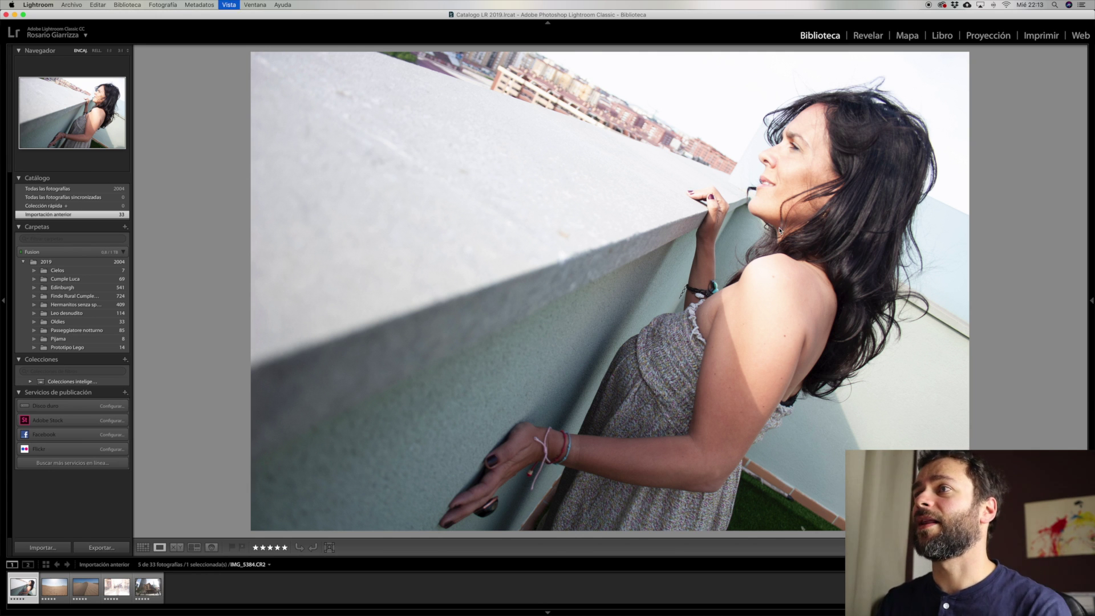
Step: In Develop, set IMG_5384.CR2's exposure to −0.90 and shadows to +38
key("r")
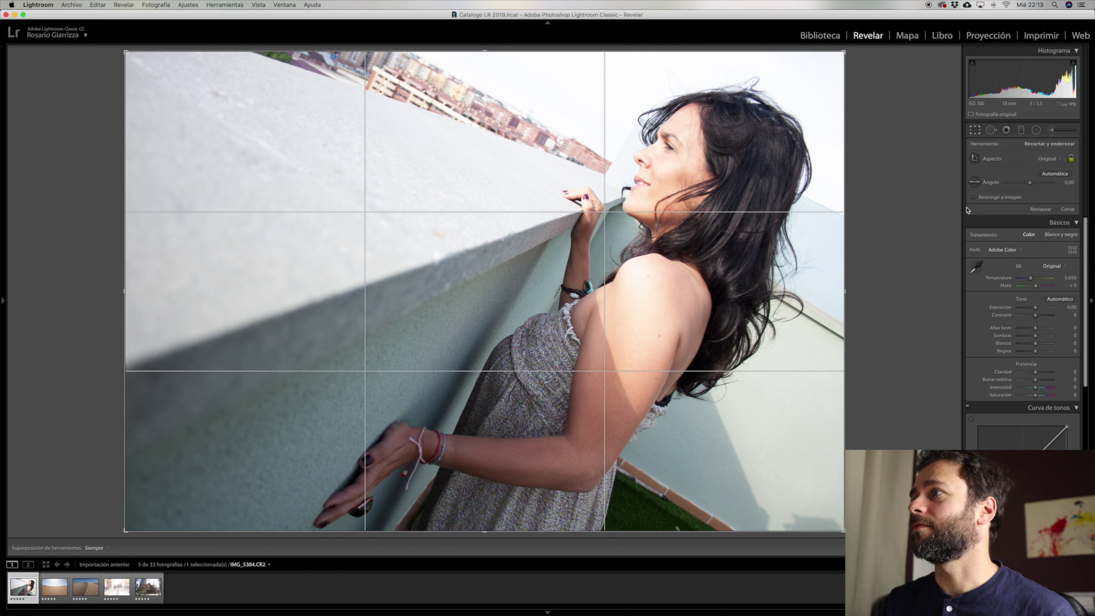
left_click(974, 133)
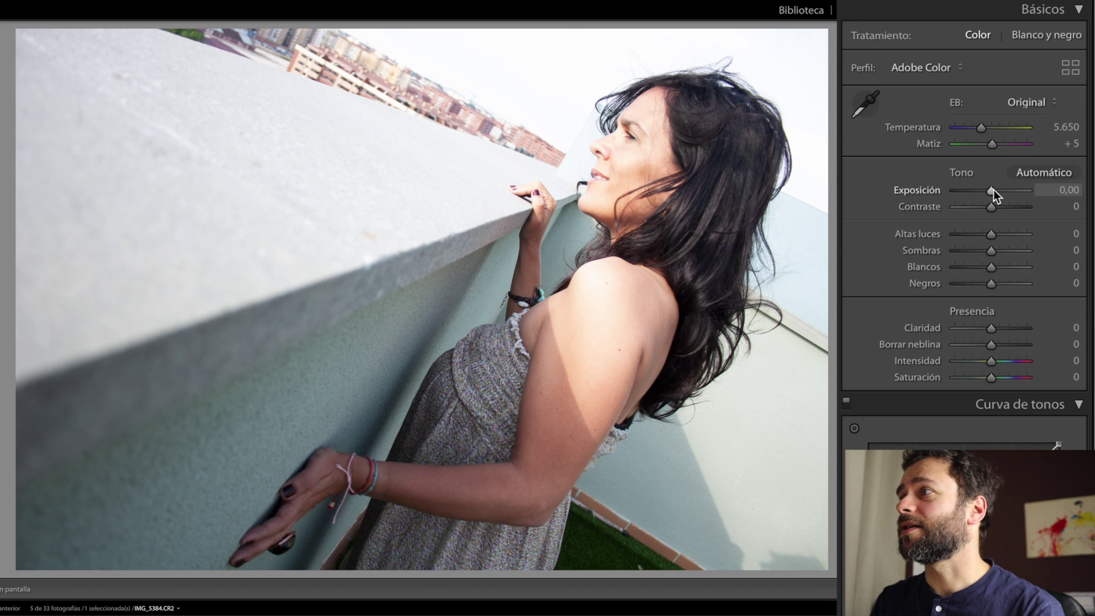
left_click_drag(991, 190, 985, 193)
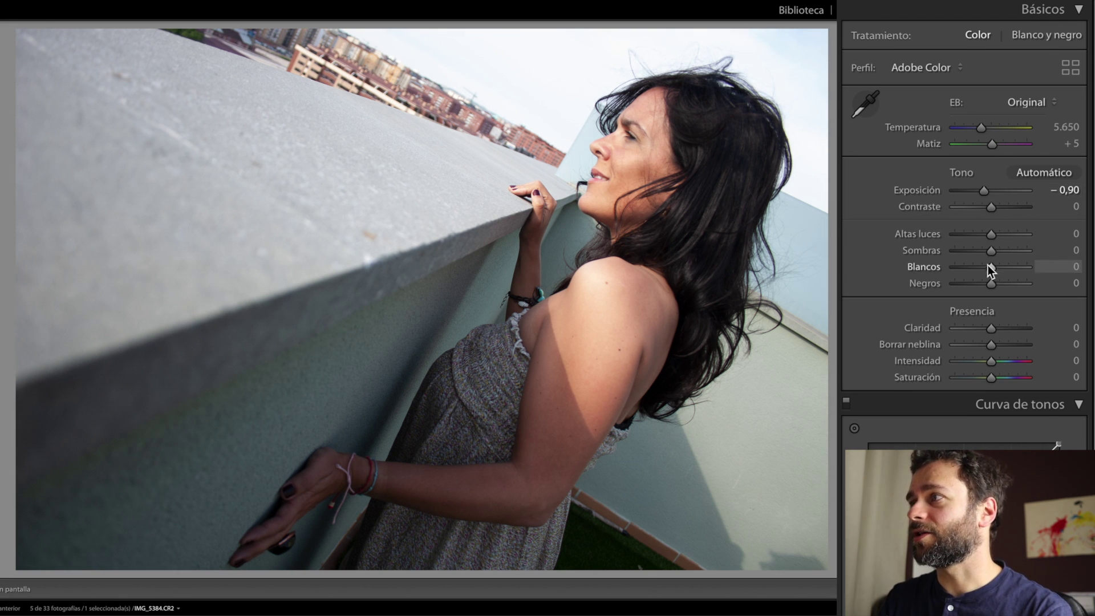
left_click_drag(991, 251, 1004, 247)
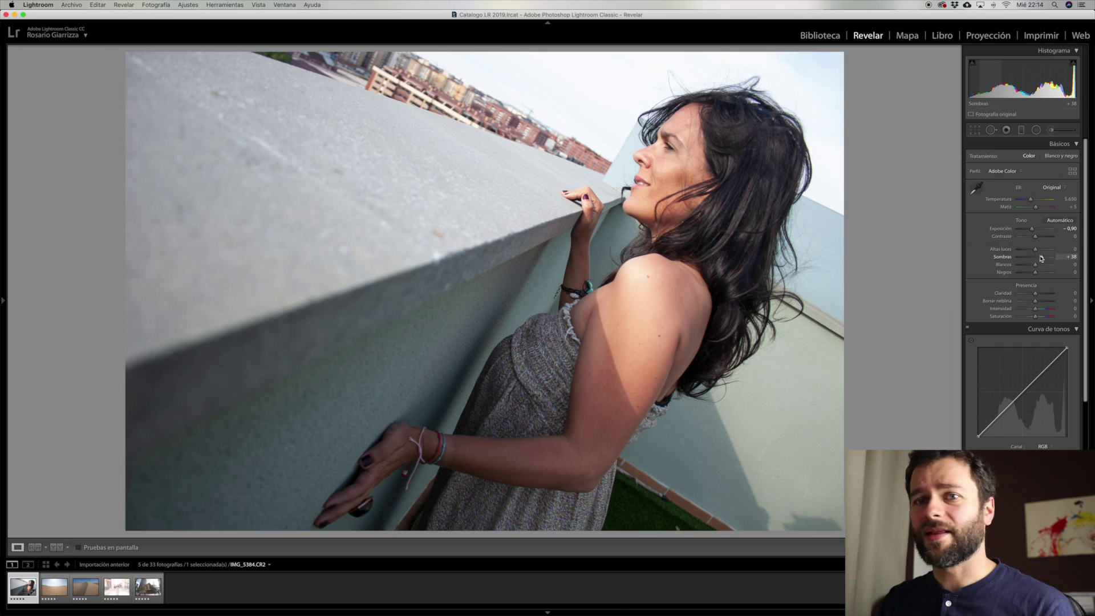
Step: Compare the portrait Before/After, then warm its temperature to 6,313
left_click(60, 545)
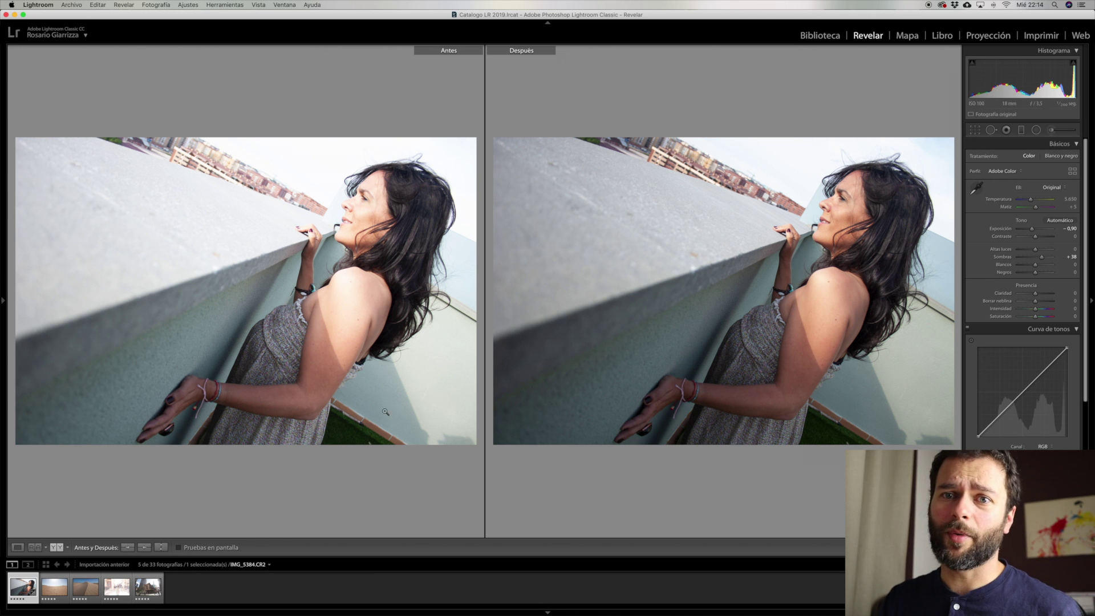
left_click(26, 548)
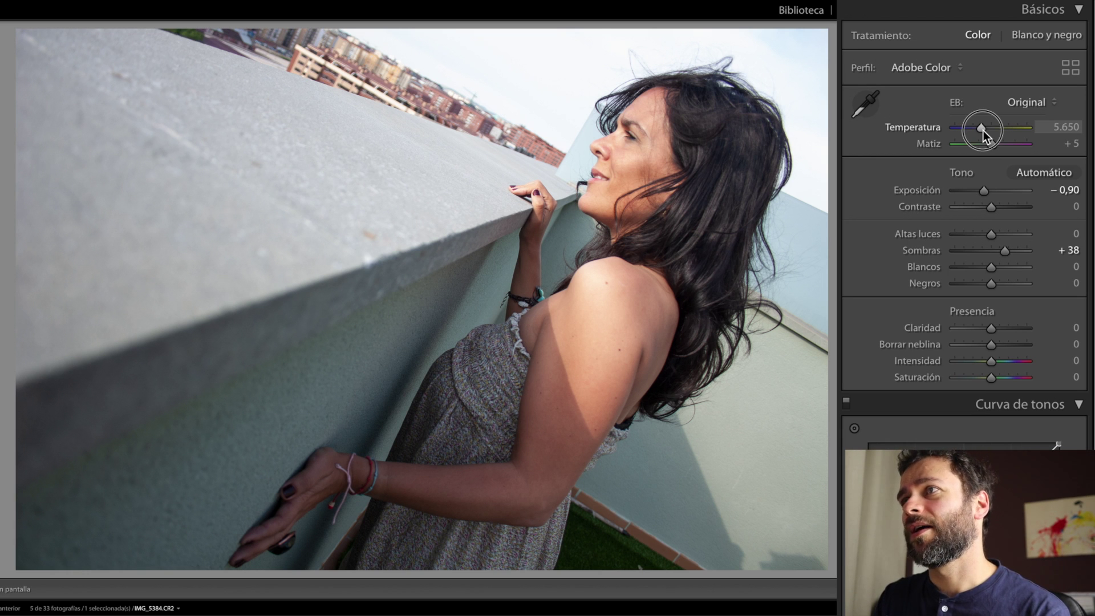
left_click_drag(983, 131, 988, 128)
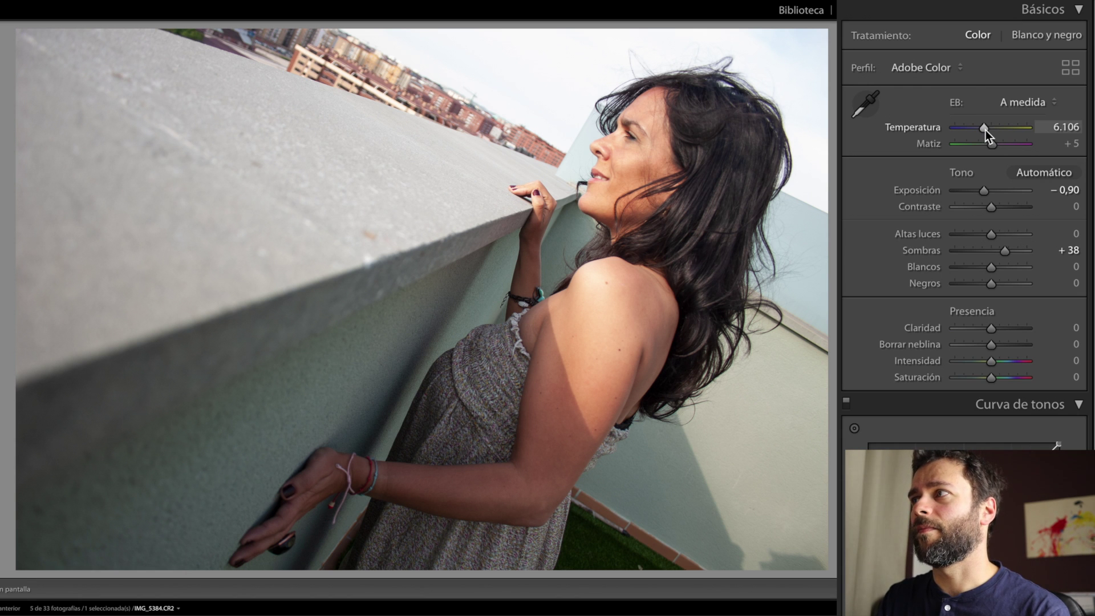
left_click_drag(986, 130, 987, 129)
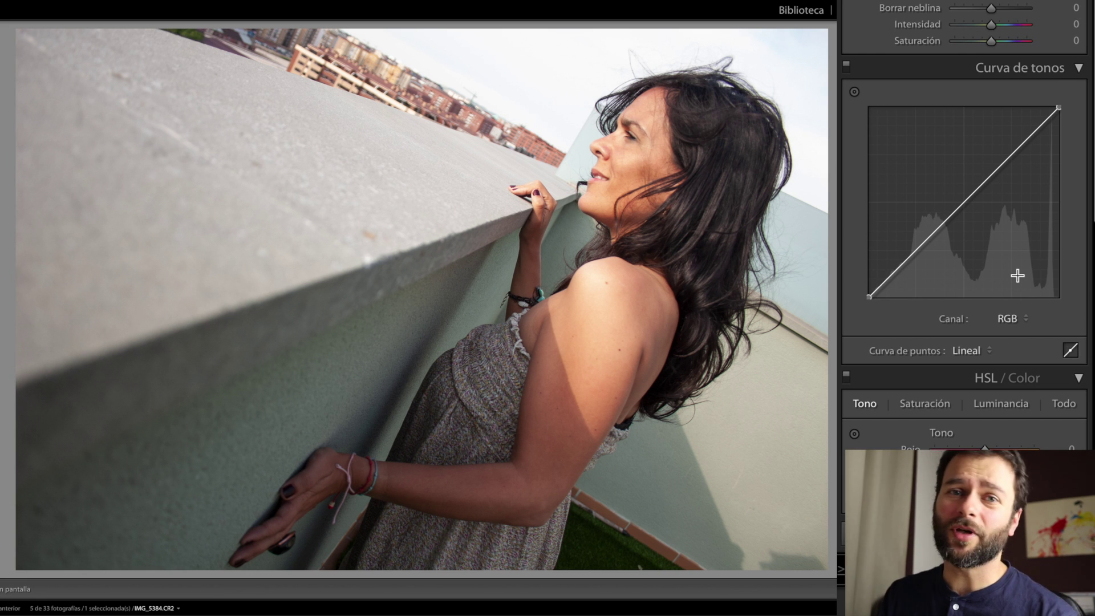
Step: Switch the tone curve between parametric and point modes, ending in point mode
left_click(1071, 350)
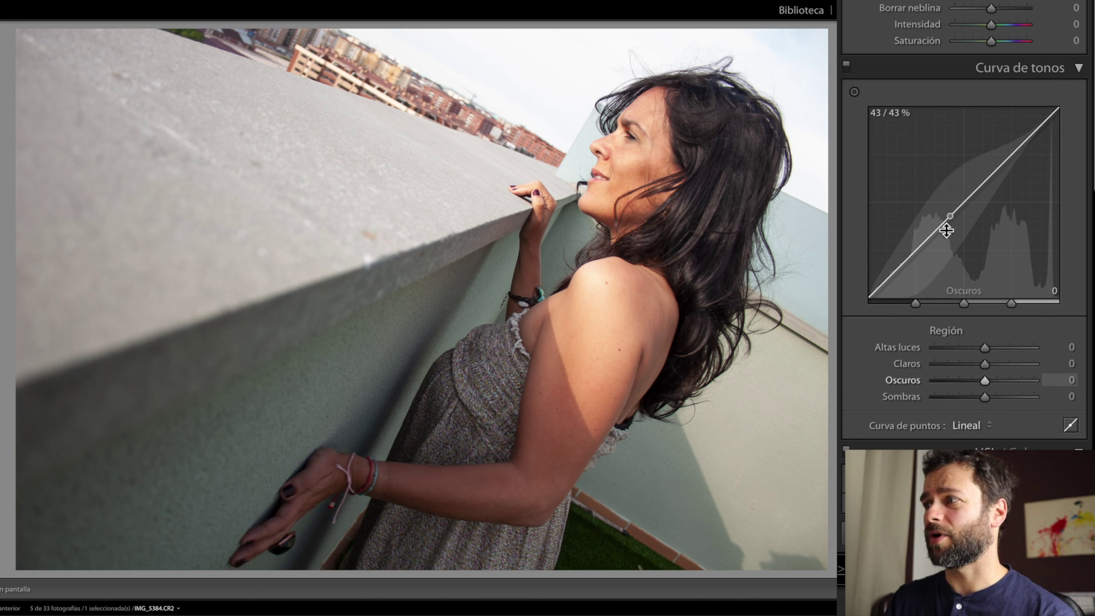
left_click(1071, 425)
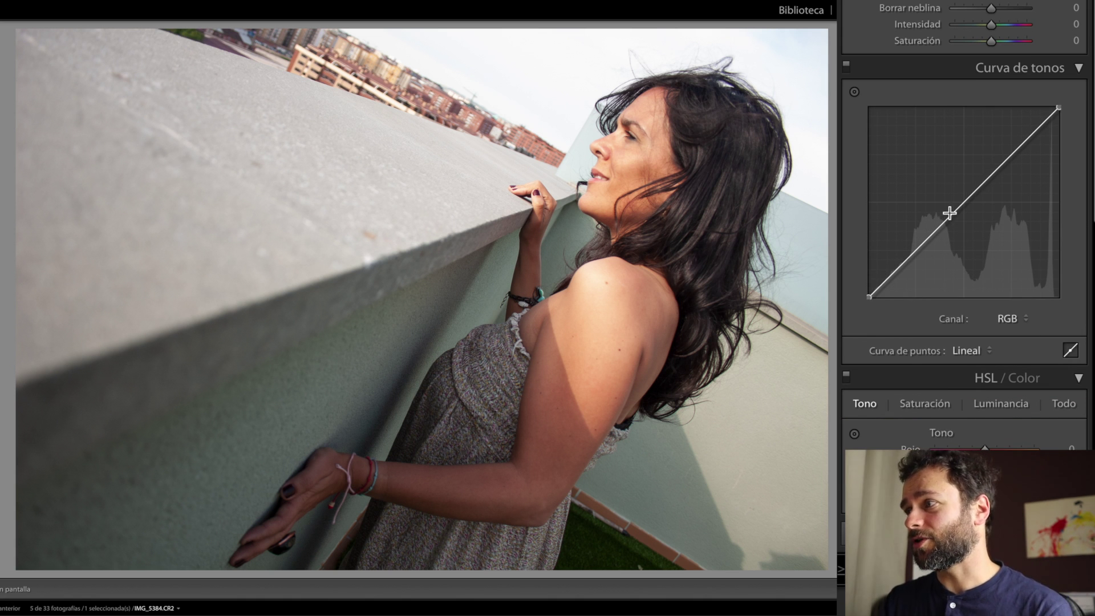
left_click(1071, 351)
left_click(1071, 425)
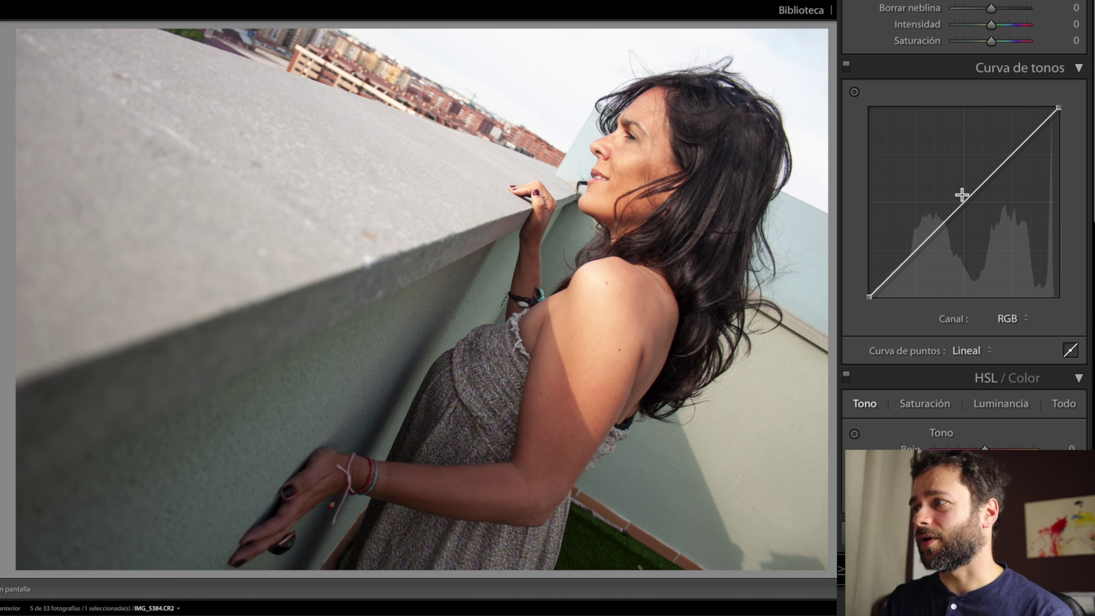
Step: Set the curve channel to Red, nudge its black point, then toggle the curve off and on
left_click(1010, 318)
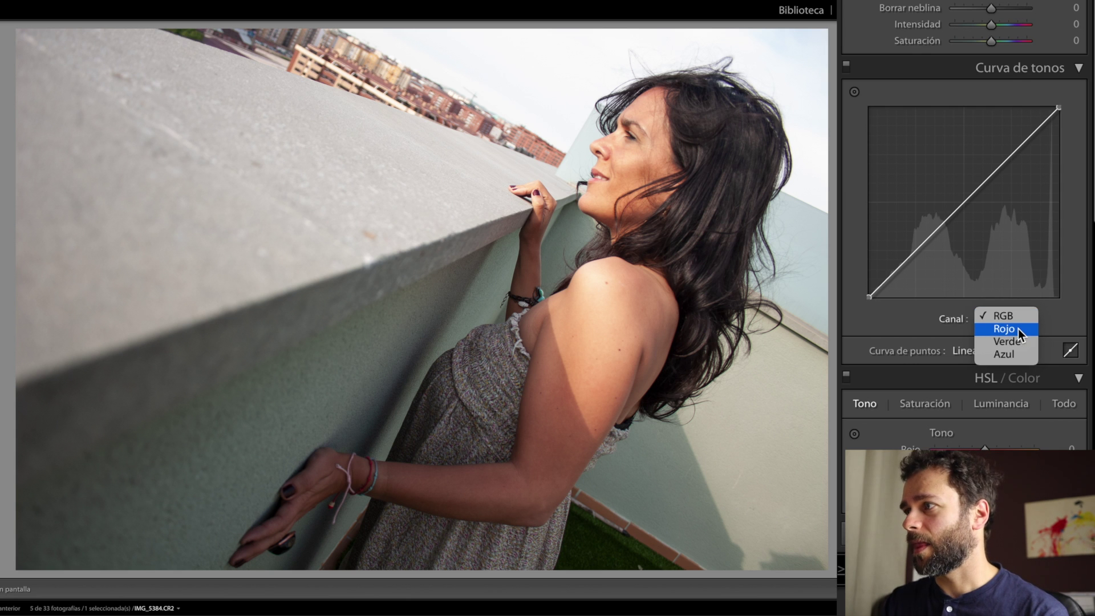
left_click(1018, 329)
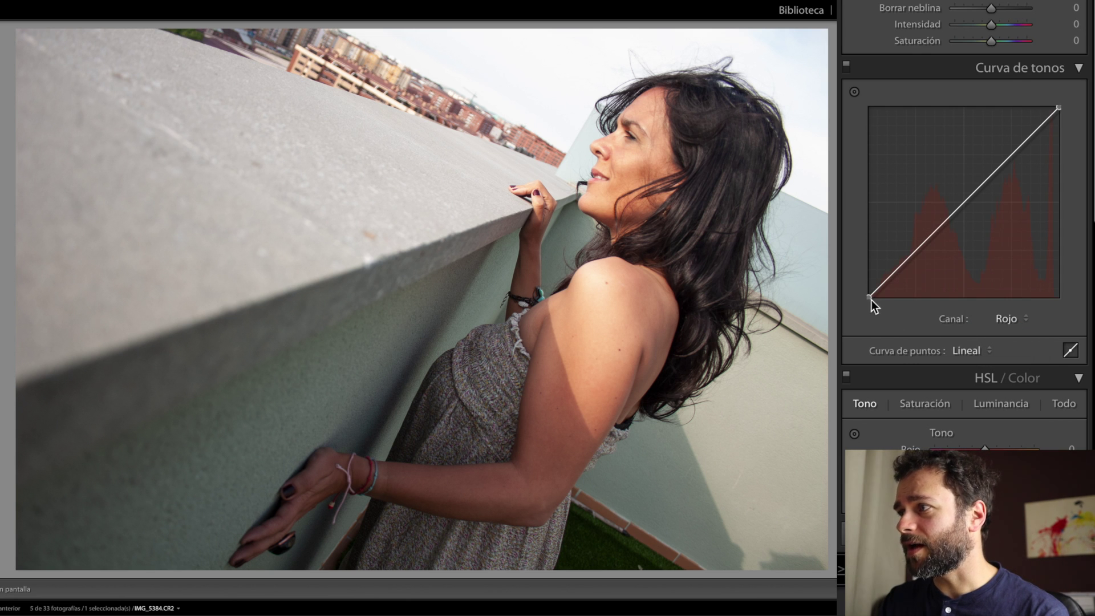
left_click_drag(869, 297, 871, 301)
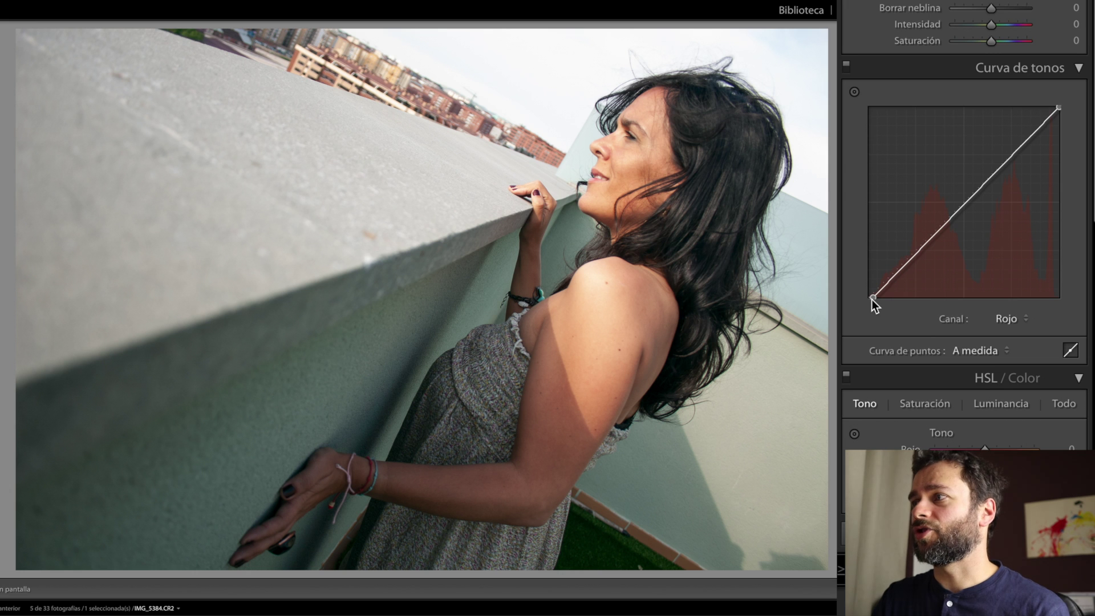
left_click(846, 67)
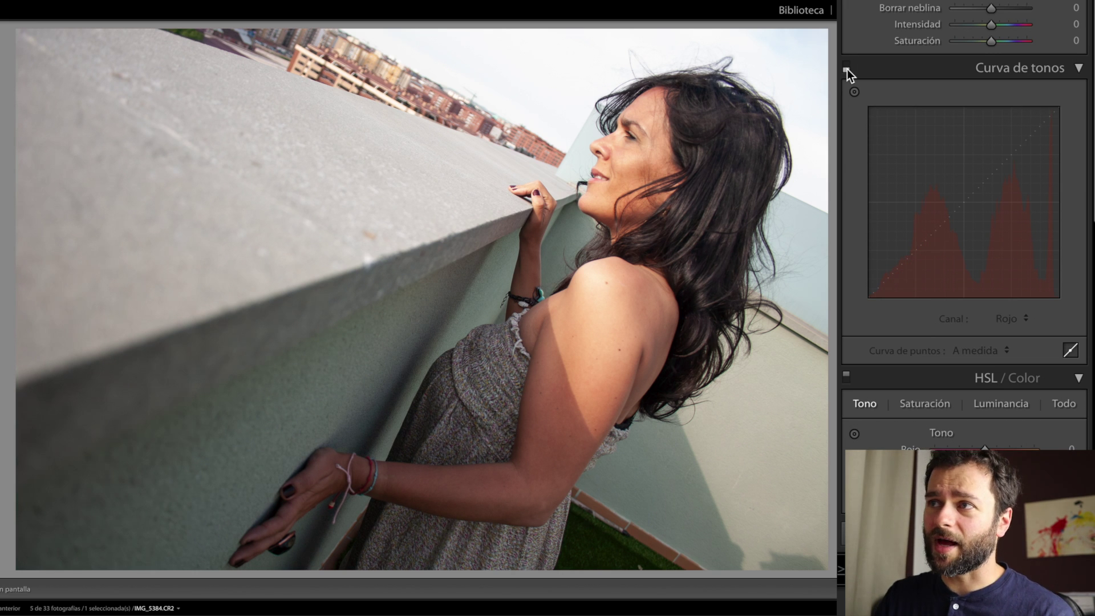
left_click(846, 67)
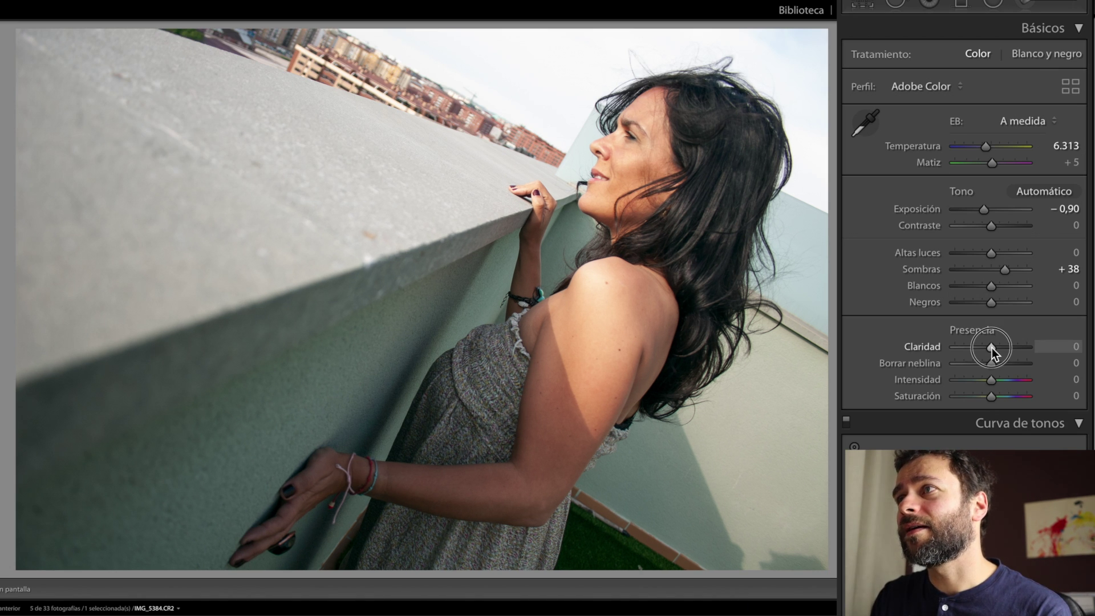
Step: Set the portrait's clarity to +24 and vibrance to +10, and raise contrast to +18
mouse_move(991, 348)
left_mouse_down()
mouse_move(1000, 344)
mouse_move(995, 381)
left_mouse_up()
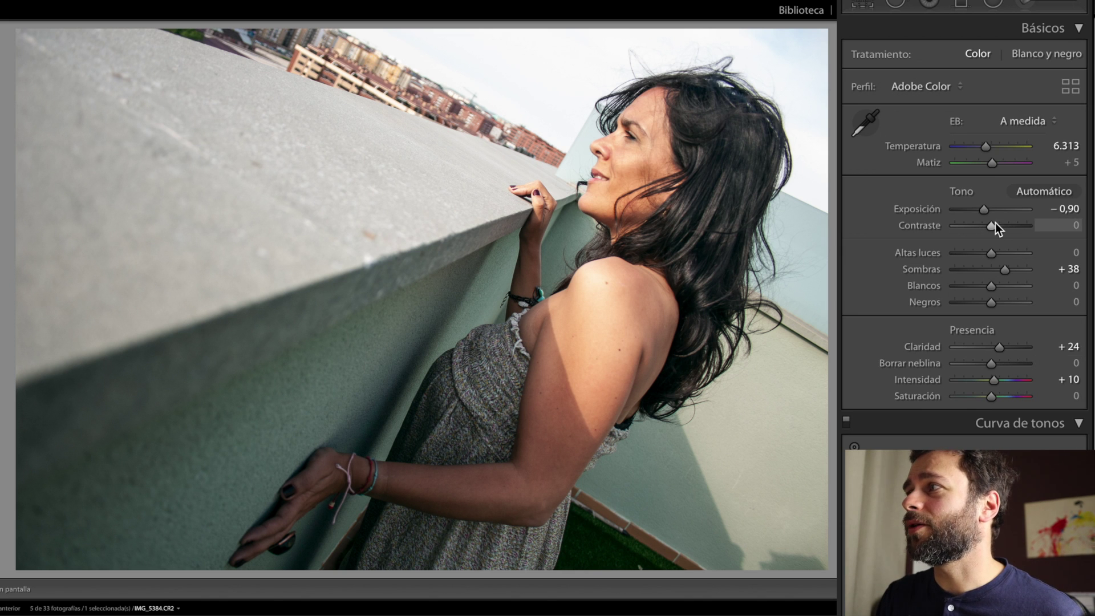
left_click_drag(992, 227, 997, 225)
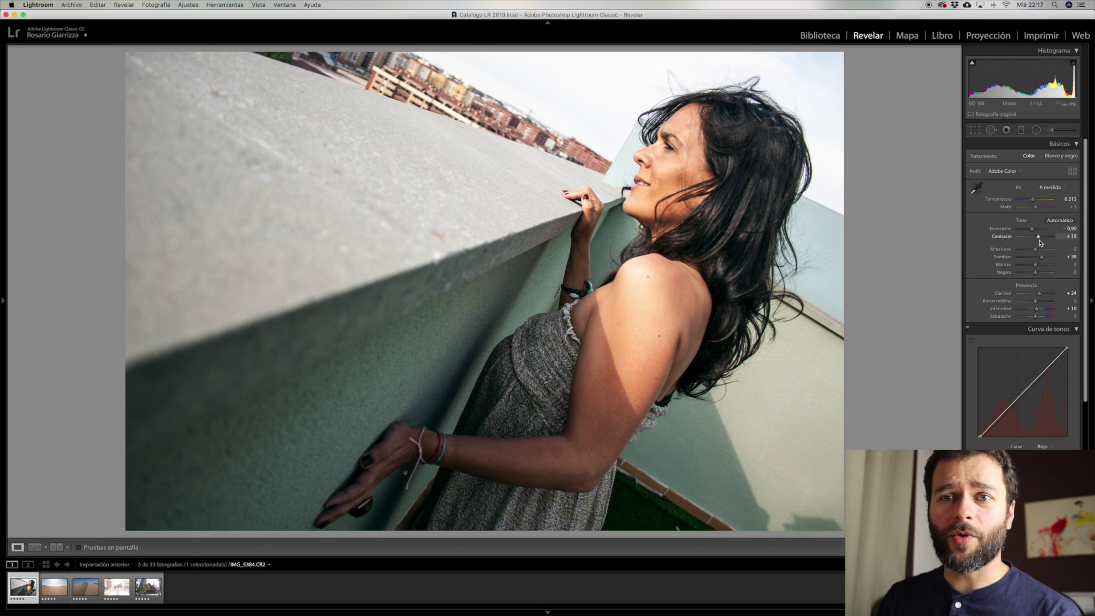
Step: Add a −16 post-crop vignette and view the portrait in Before/After
left_click(55, 547)
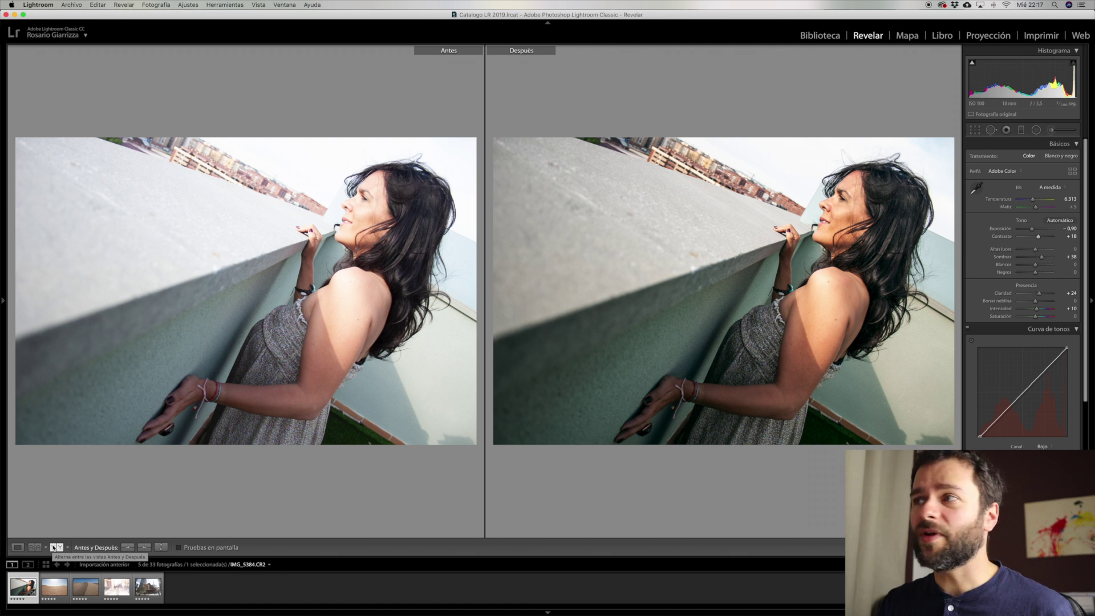
left_click(18, 547)
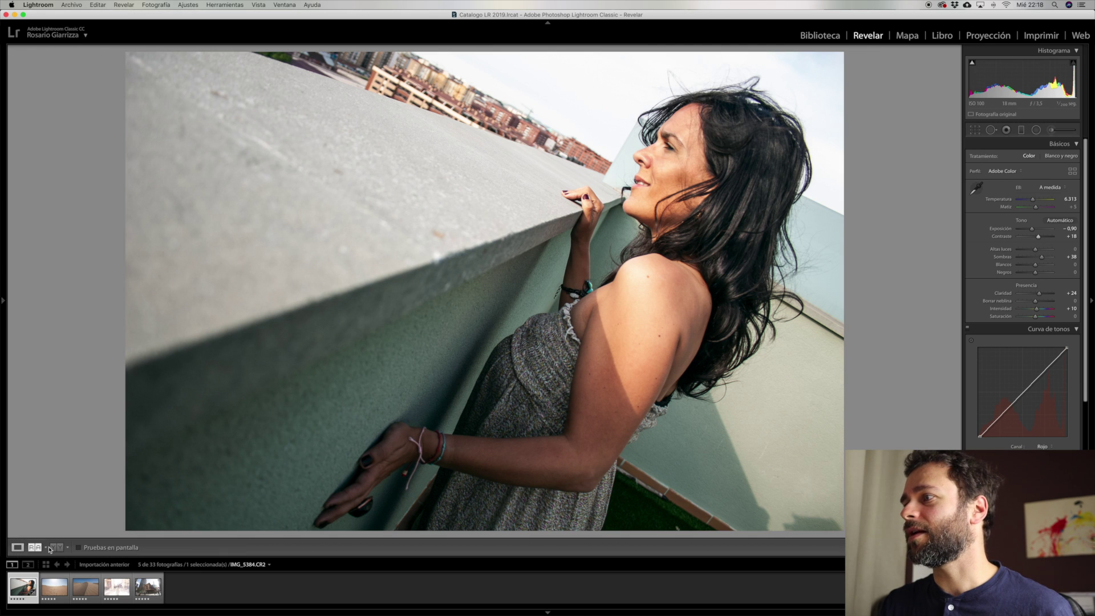
scroll(1046, 442, "down", 5)
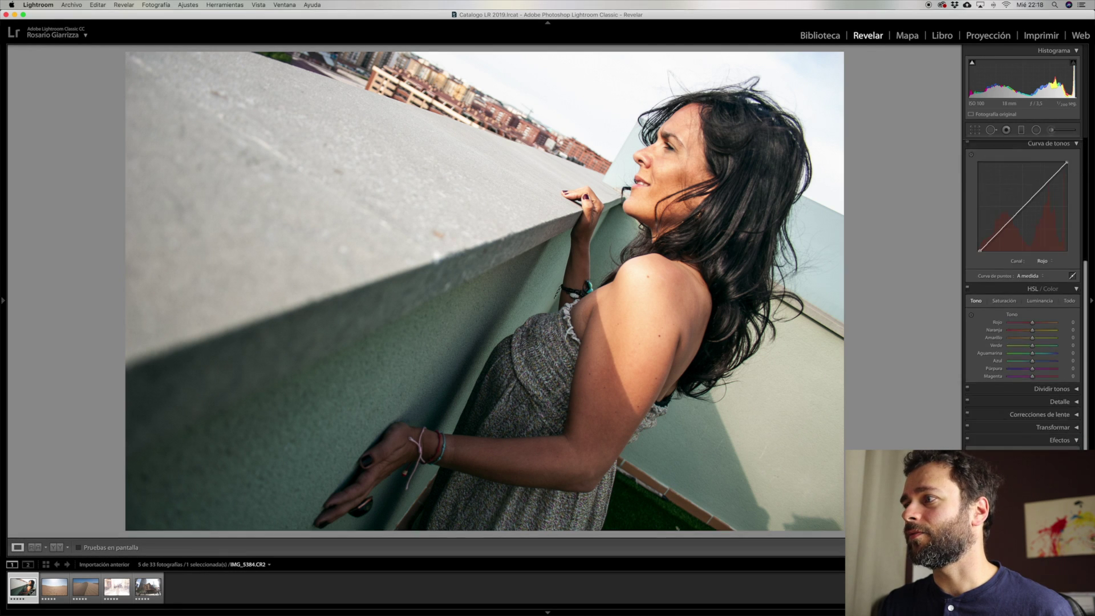
scroll(1046, 442, "down", 5)
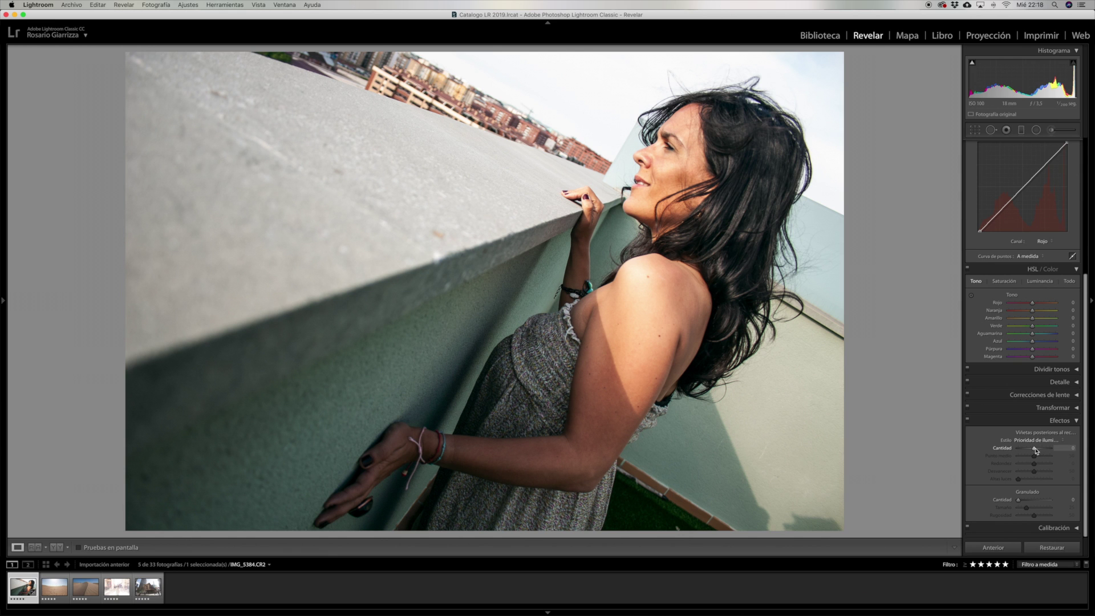
left_click_drag(1036, 450, 1034, 452)
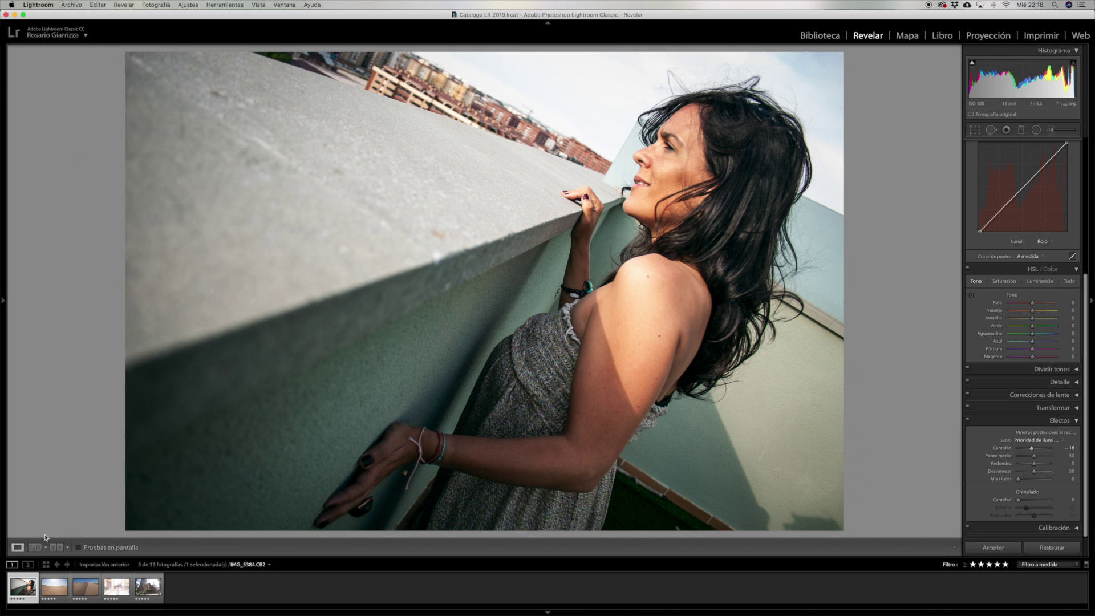
left_click(57, 548)
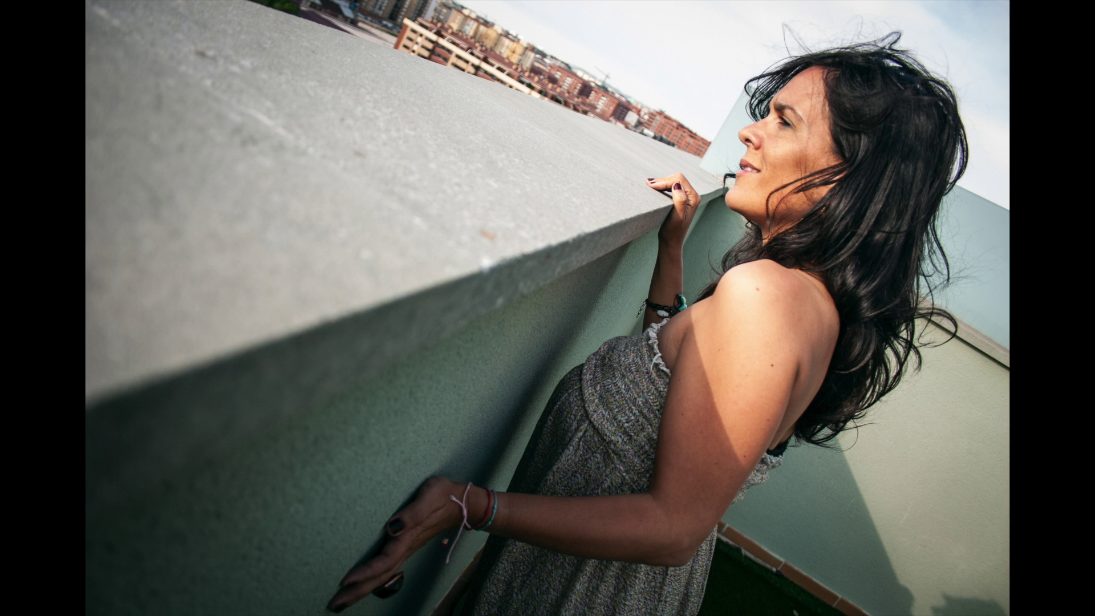
Step: Open the market portrait IMG_8368.CR2 from the grid into the Develop module
key("g")
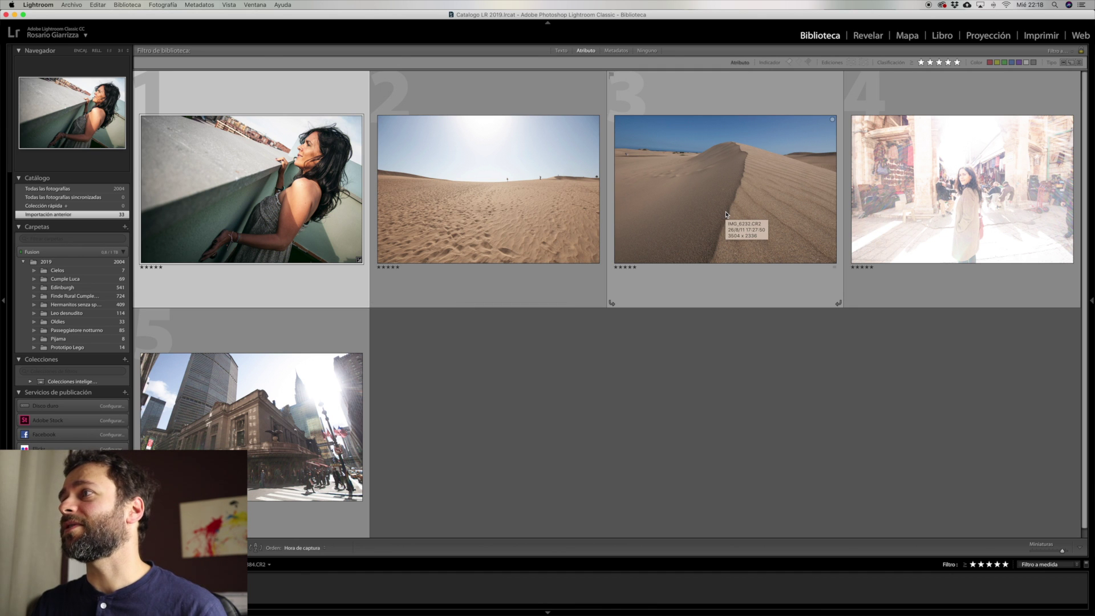
double_click(944, 203)
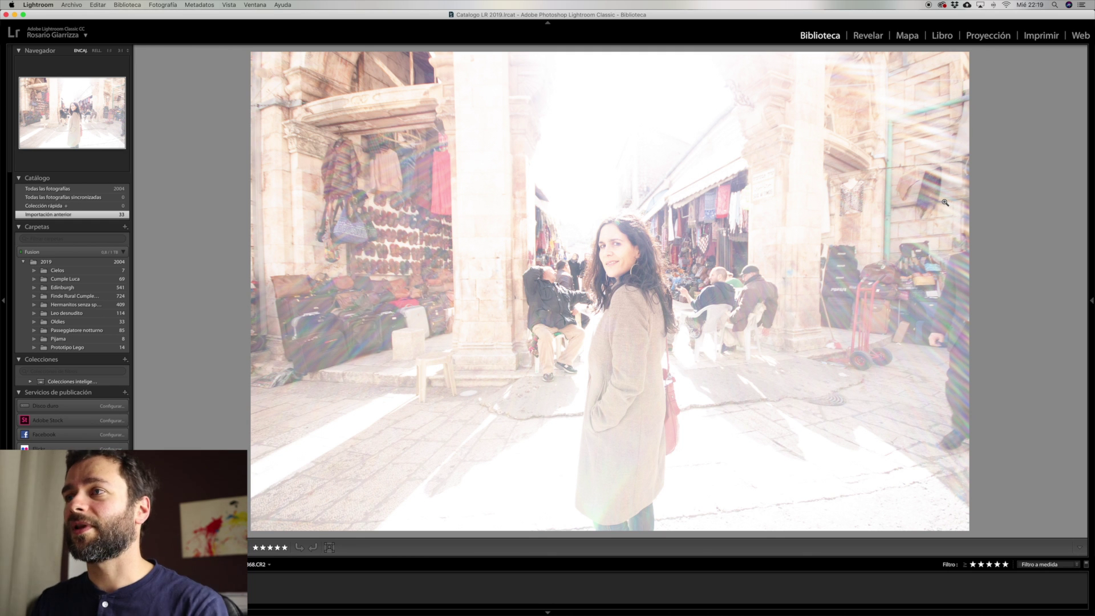
key("d")
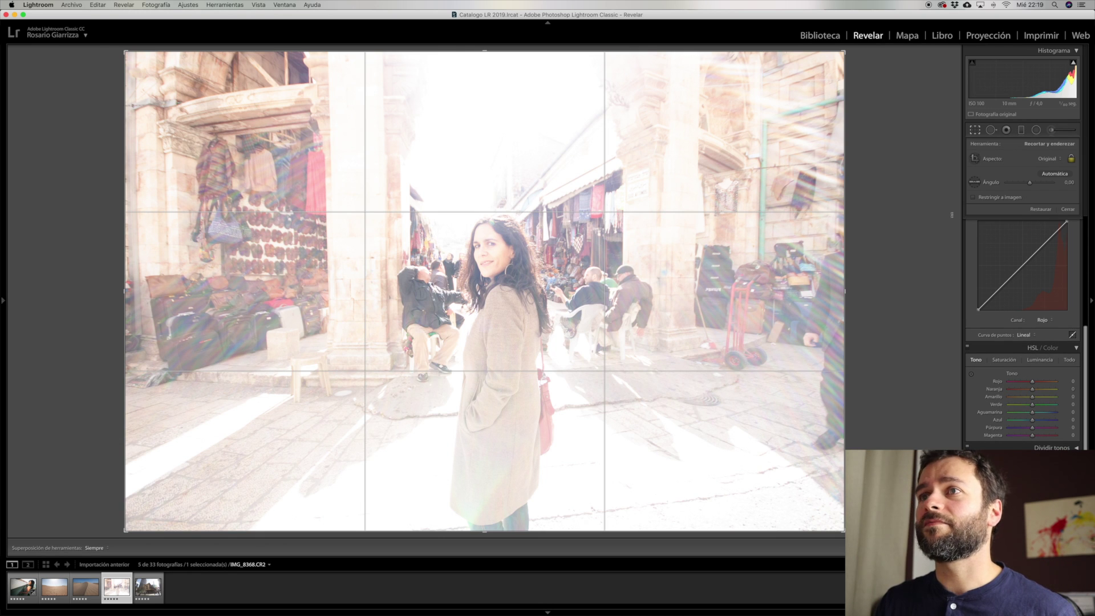
Step: Close the crop tool and pull the market photo's exposure down to −1.95
left_click(976, 131)
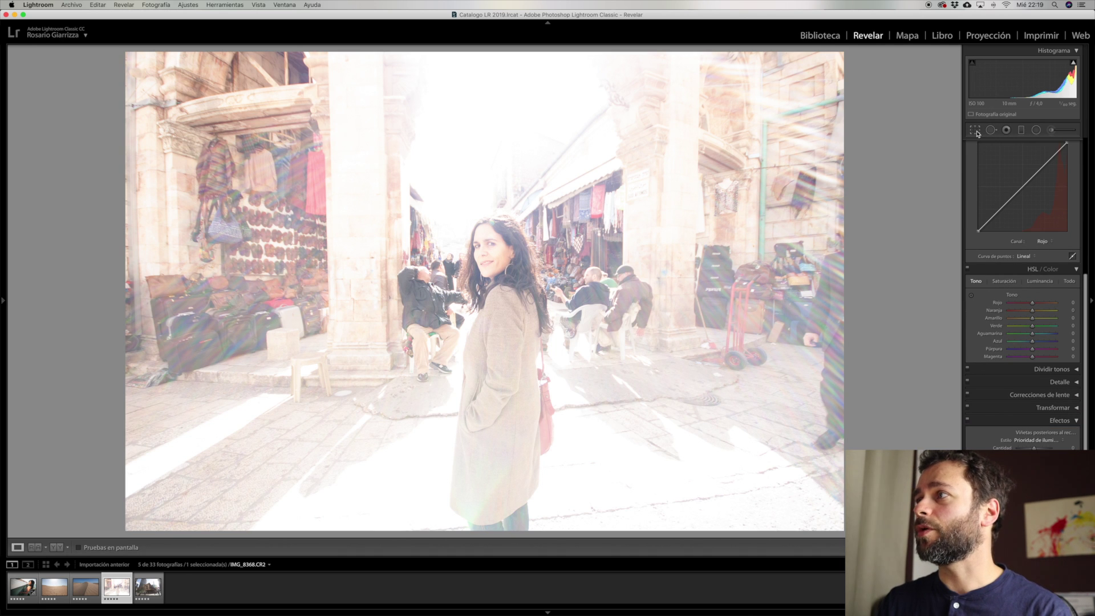
scroll(1021, 194, "up", 5)
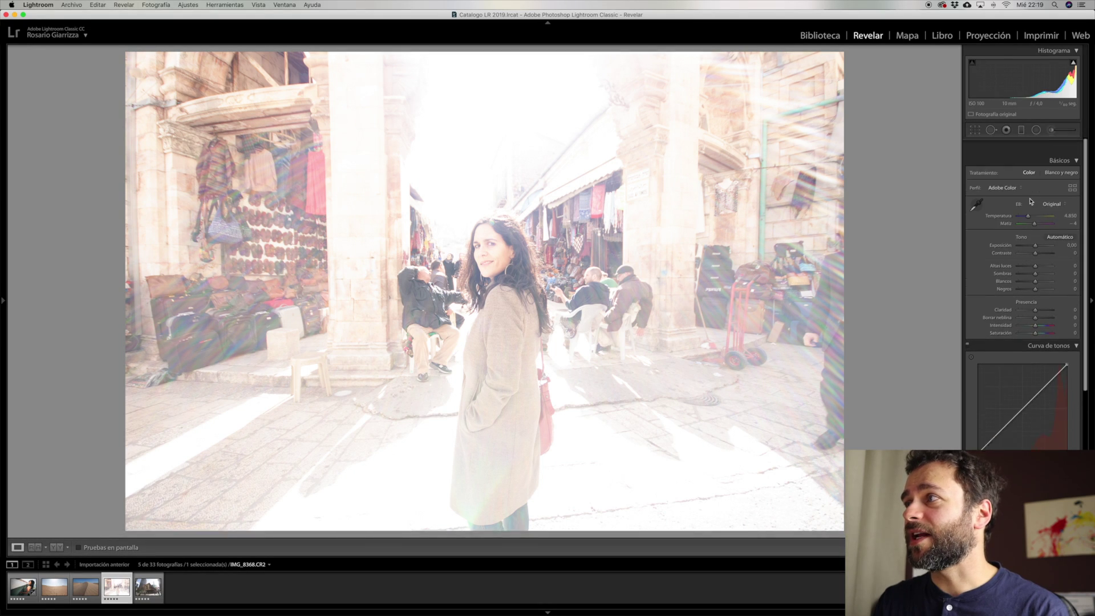
scroll(1031, 201, "down", 1)
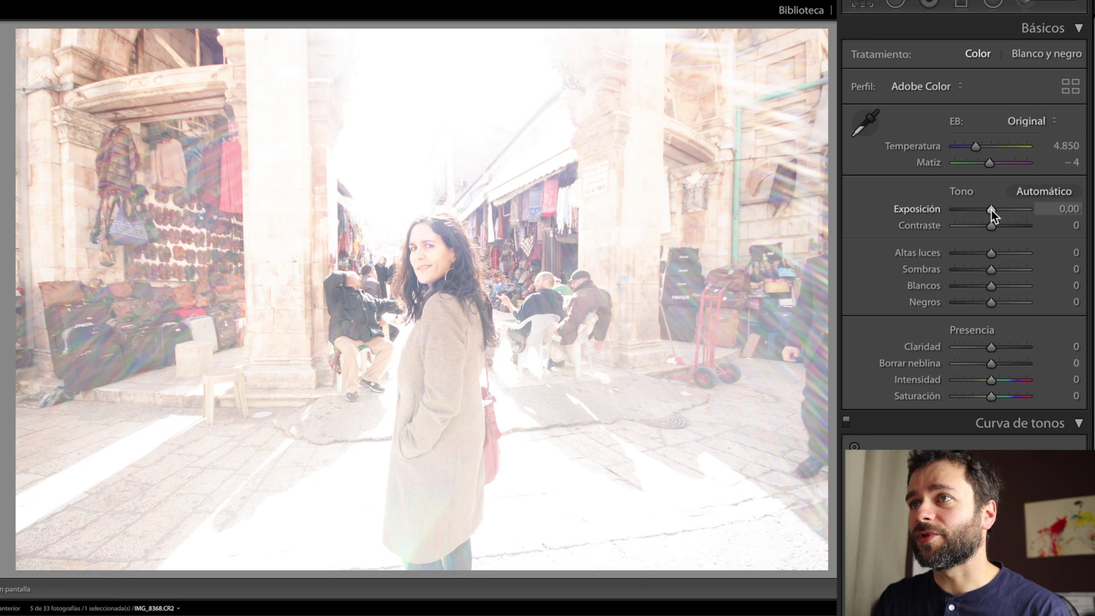
left_click_drag(1036, 229, 980, 212)
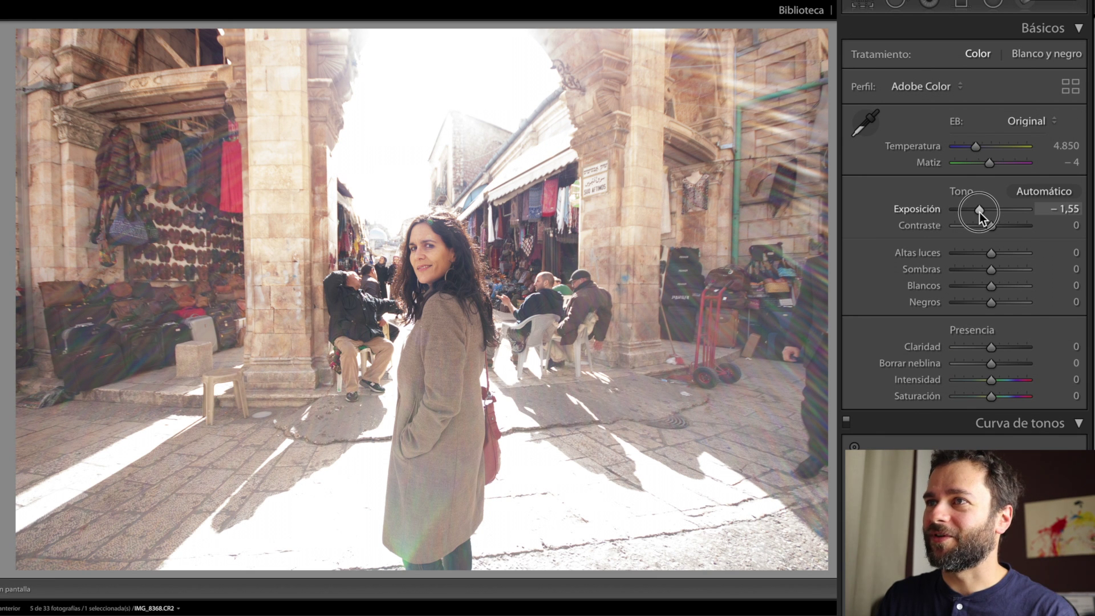
left_click_drag(980, 212, 976, 214)
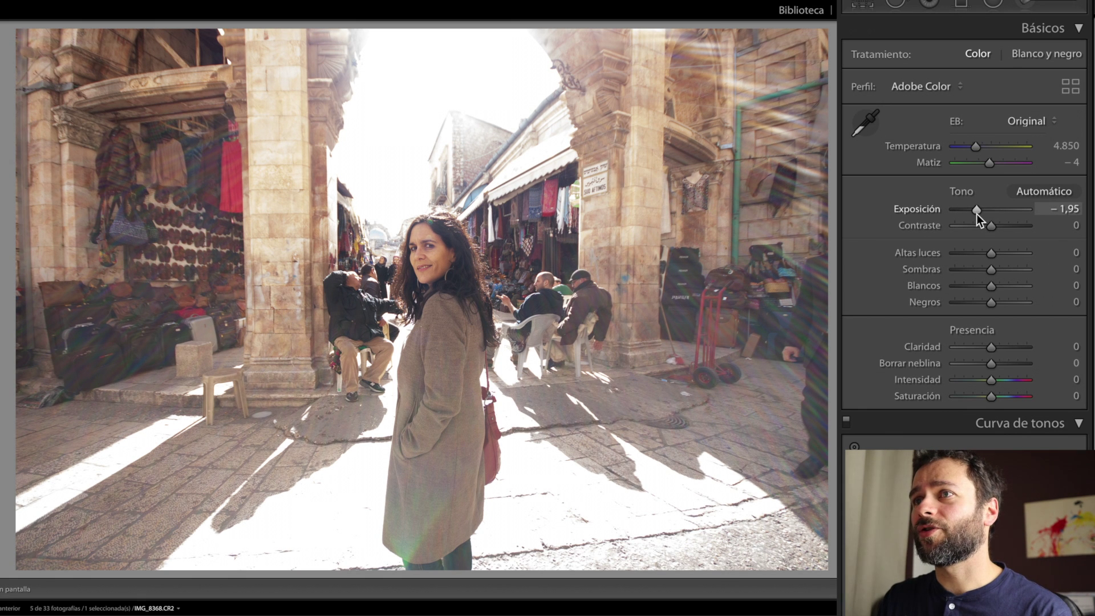
Step: Warm the temperature slightly and add +22 clarity and +21 dehaze
left_click_drag(978, 147, 980, 146)
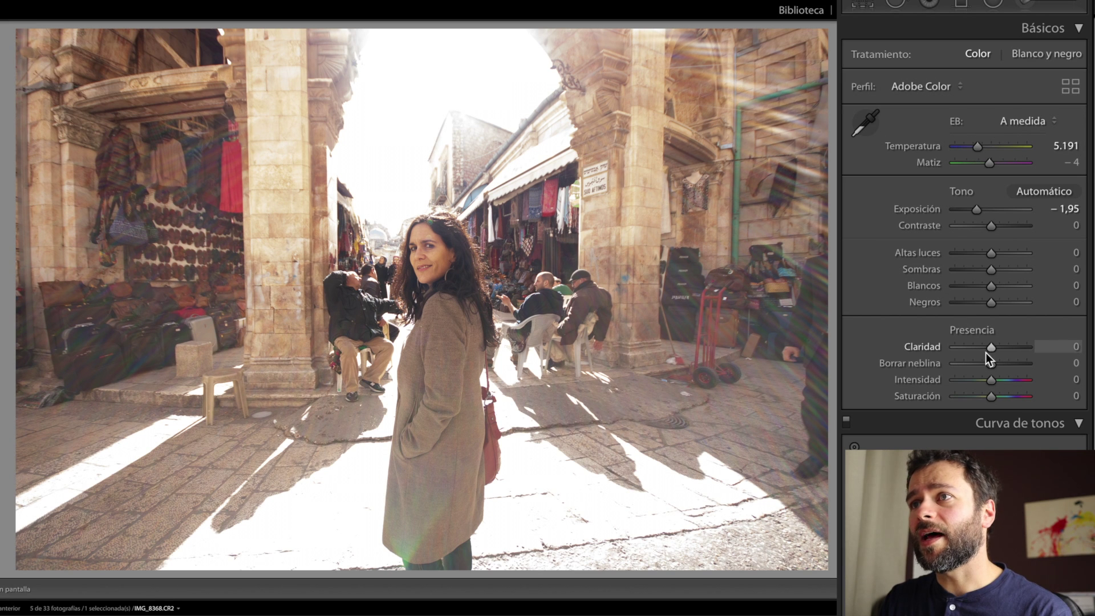
left_click_drag(991, 347, 1000, 344)
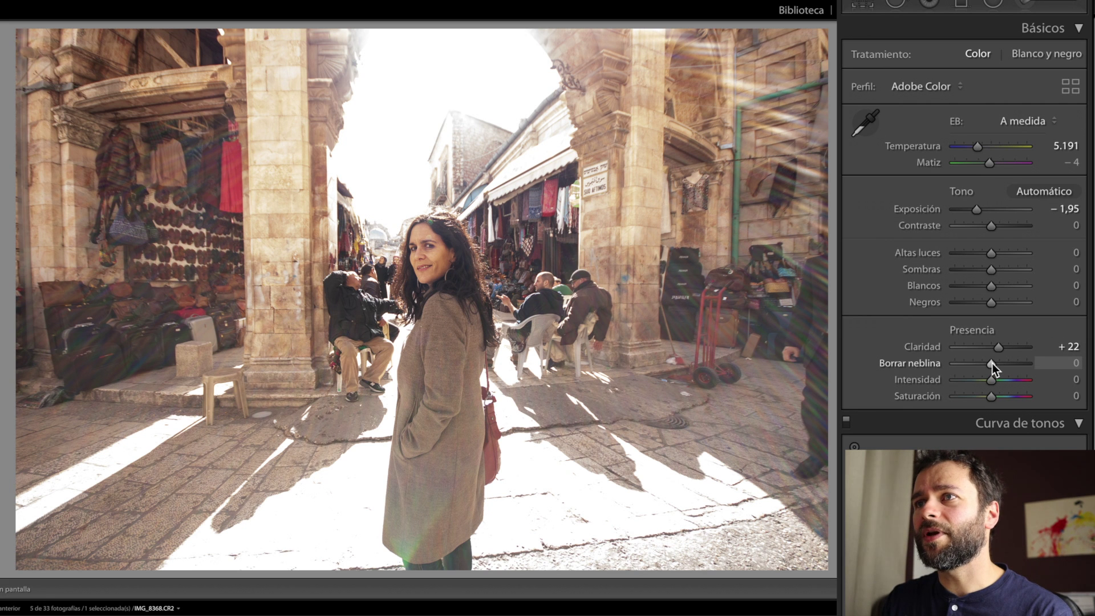
left_click_drag(992, 364, 1000, 361)
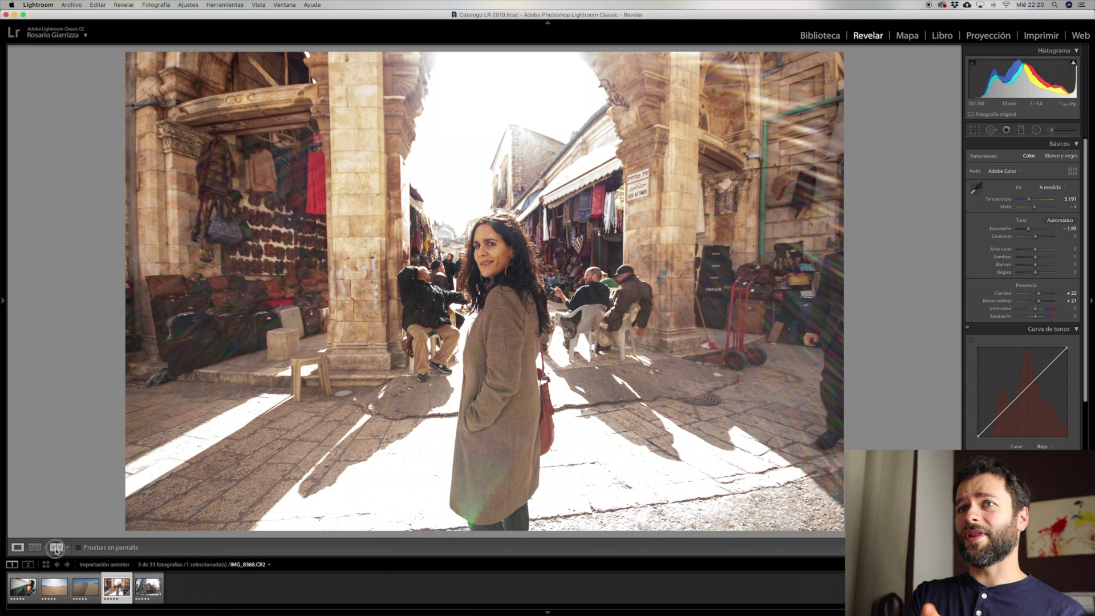
Step: Compare the market portrait Before/After, then raise its vibrance to +22
left_click(57, 549)
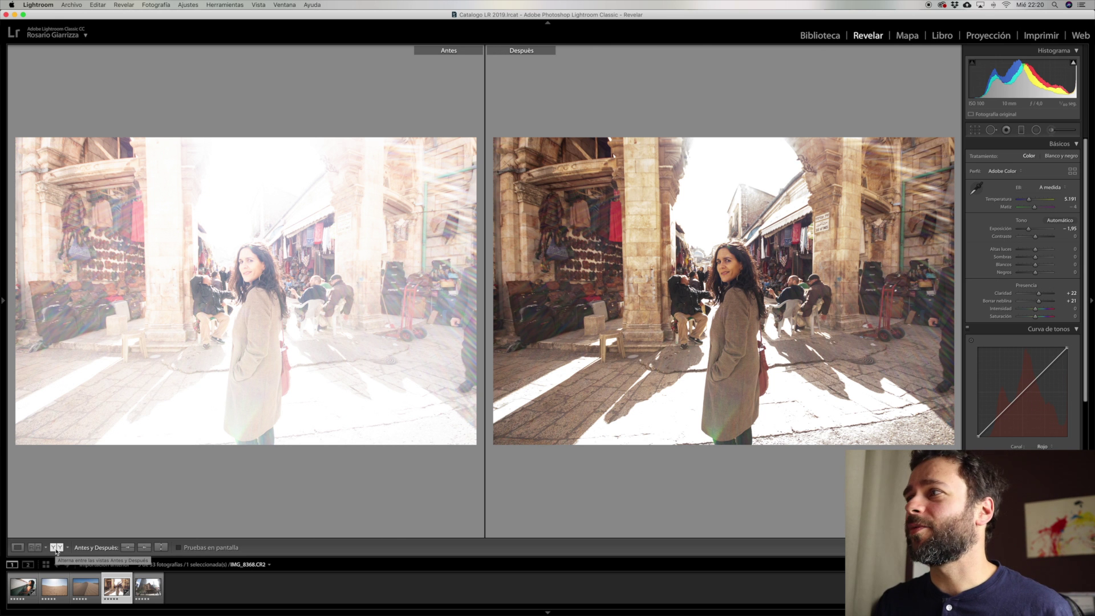
left_click(18, 548)
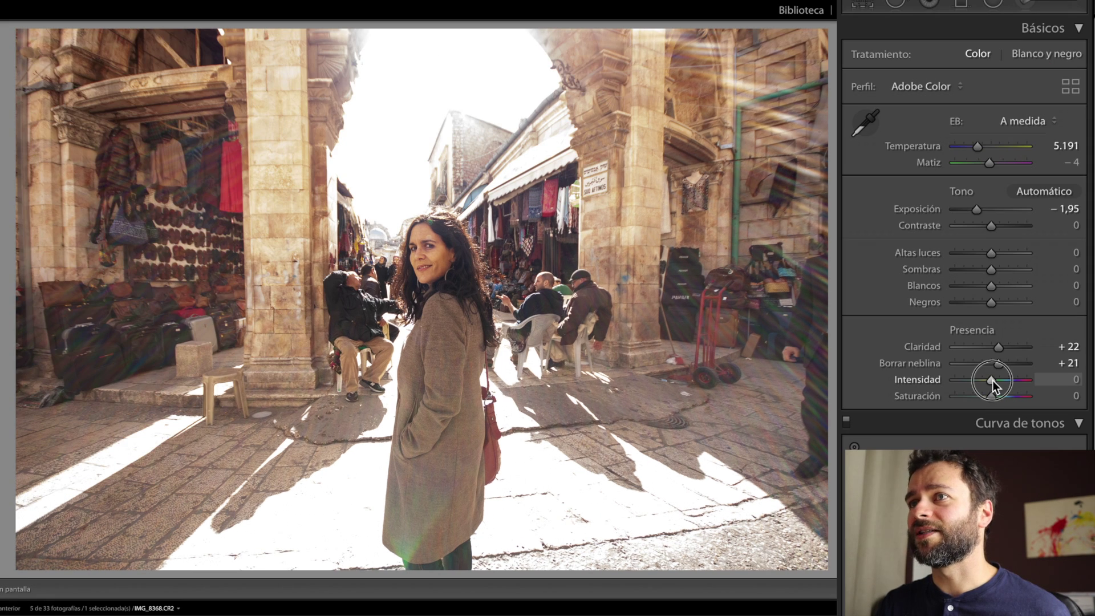
left_click_drag(1036, 311, 1039, 311)
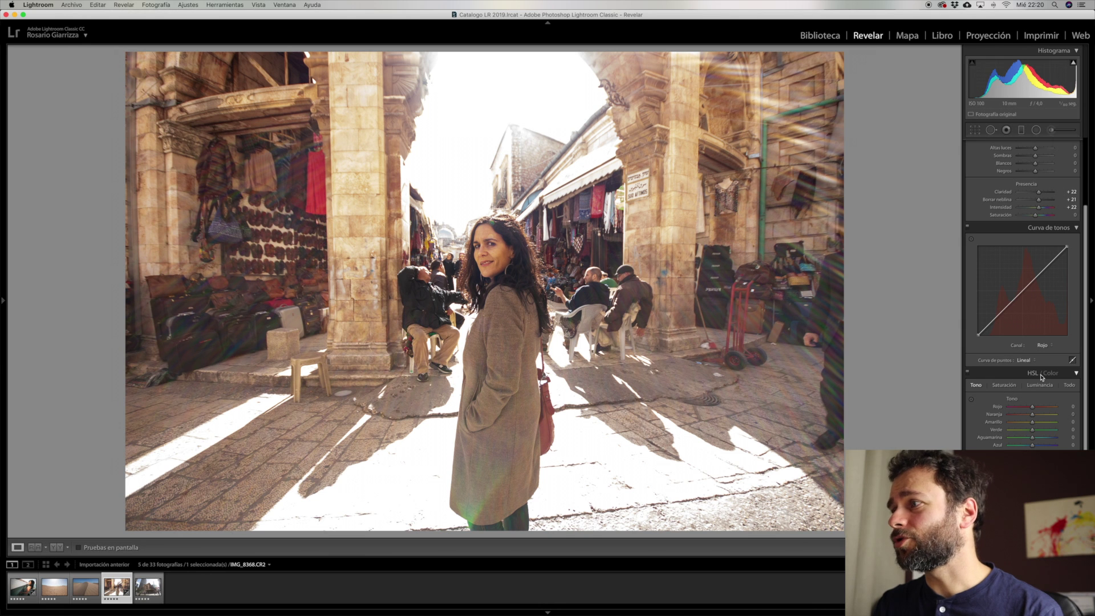
Step: In HSL/Color Luminance, set Orange to +13 and Yellow to +1
scroll(1041, 394, "down", 5)
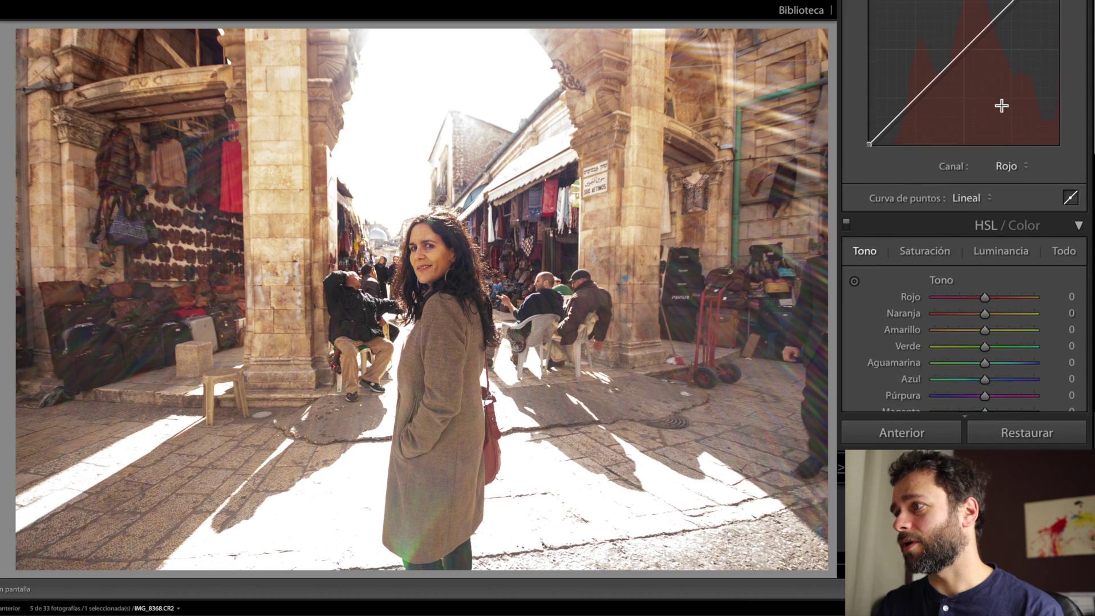
scroll(1029, 208, "down", 1)
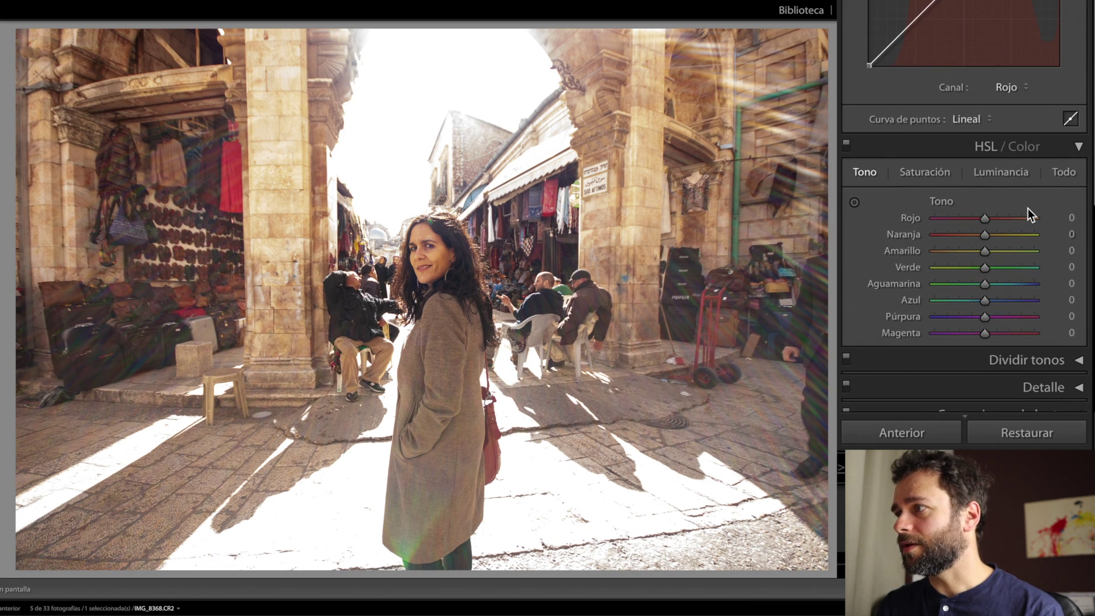
left_click(986, 173)
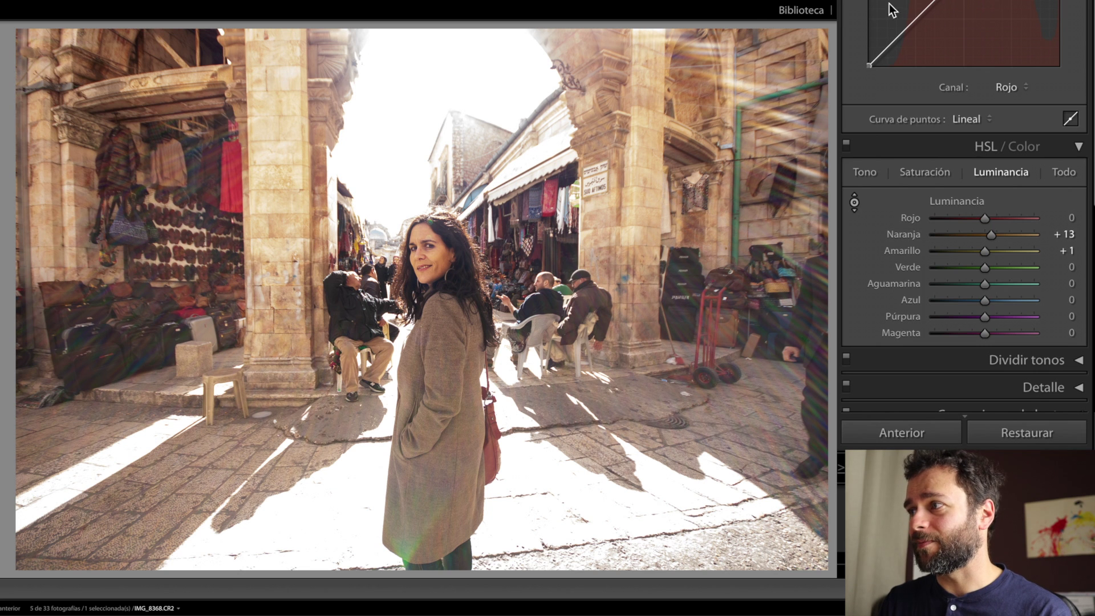
Step: Toggle the HSL/Color adjustments off and on to compare, leaving them enabled
left_click(847, 145)
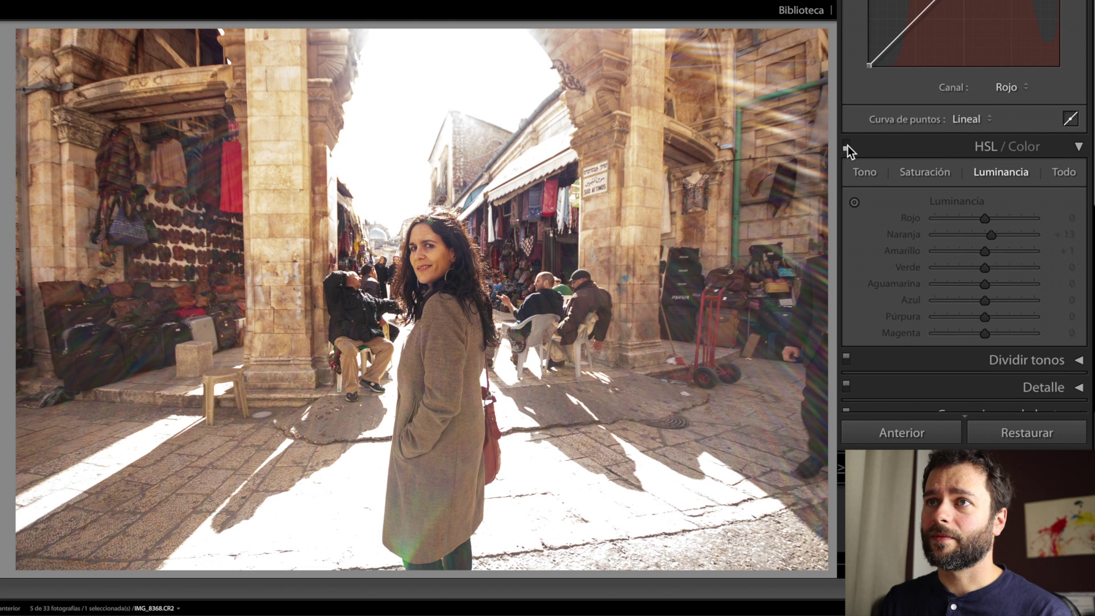
left_click(847, 145)
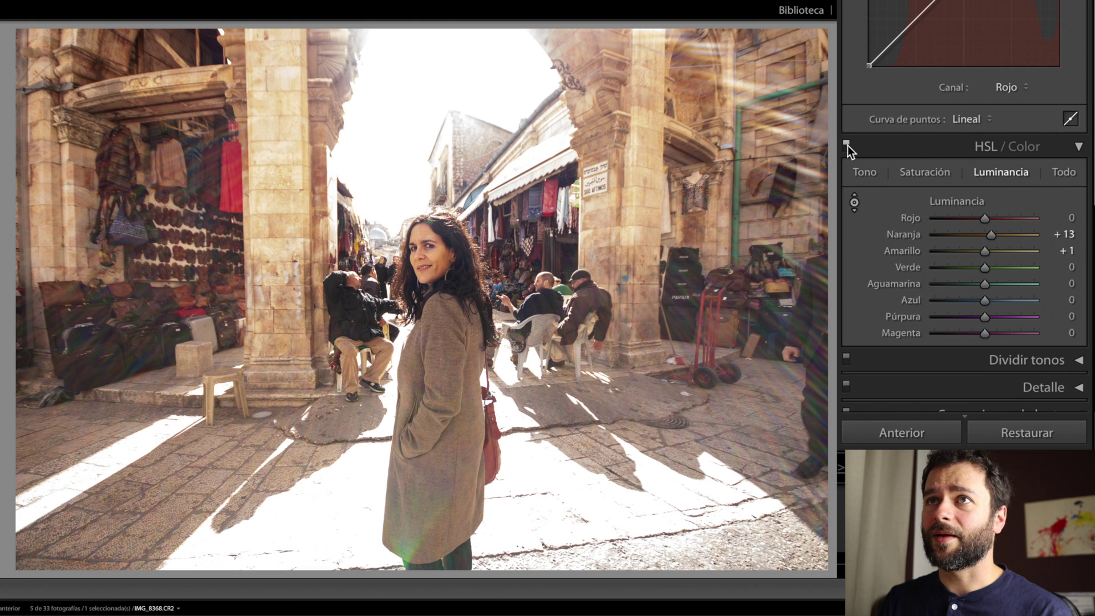
left_click(847, 144)
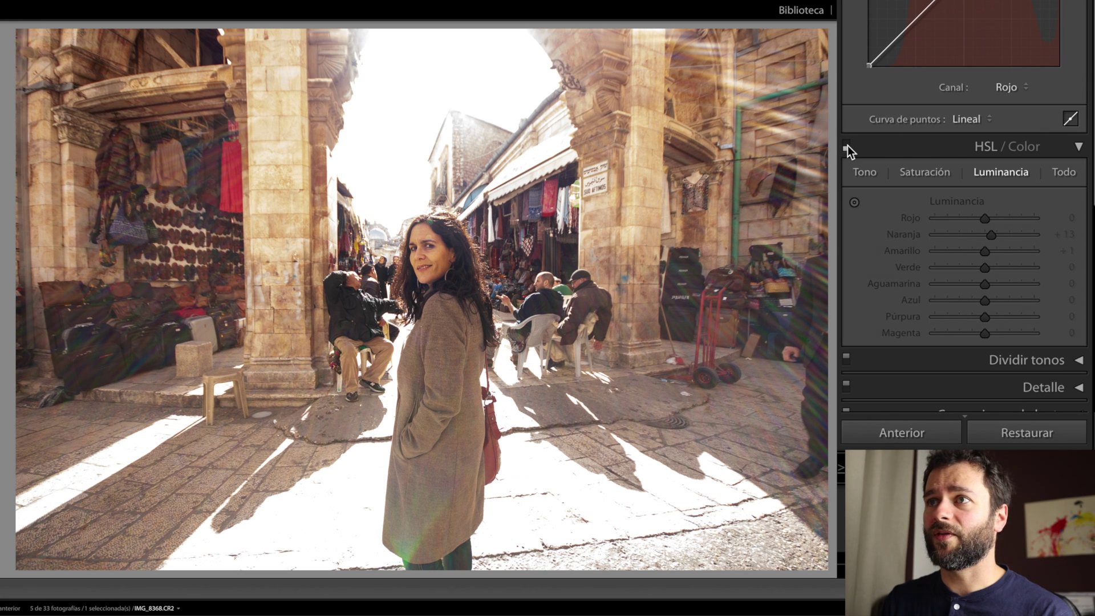
left_click(848, 146)
left_click(853, 202)
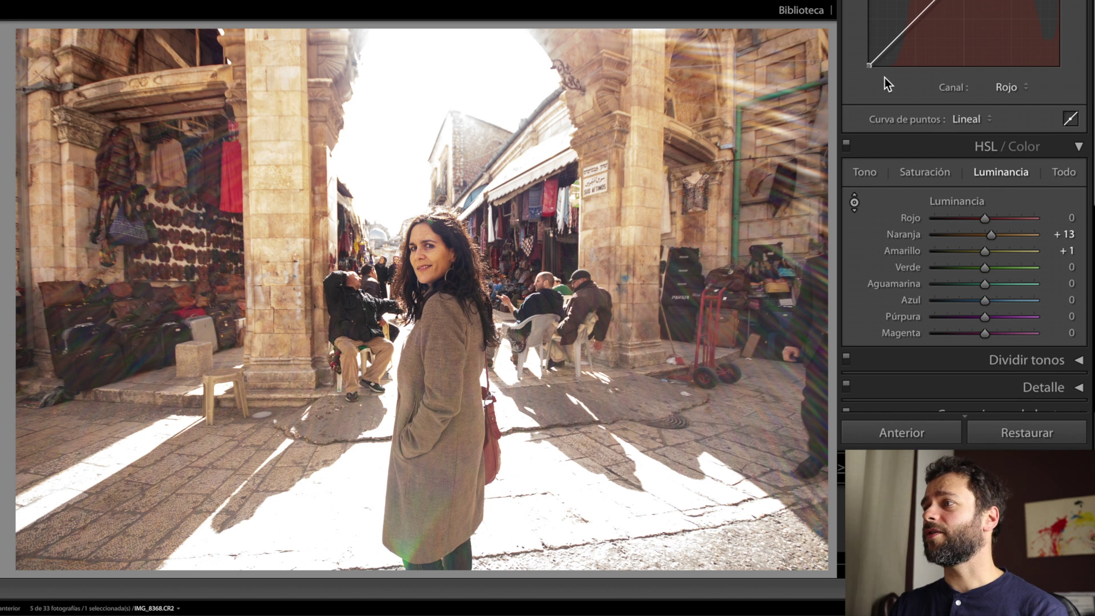
Step: Set the Post-Crop Vignetting Amount to −21
scroll(898, 93, "down", 1)
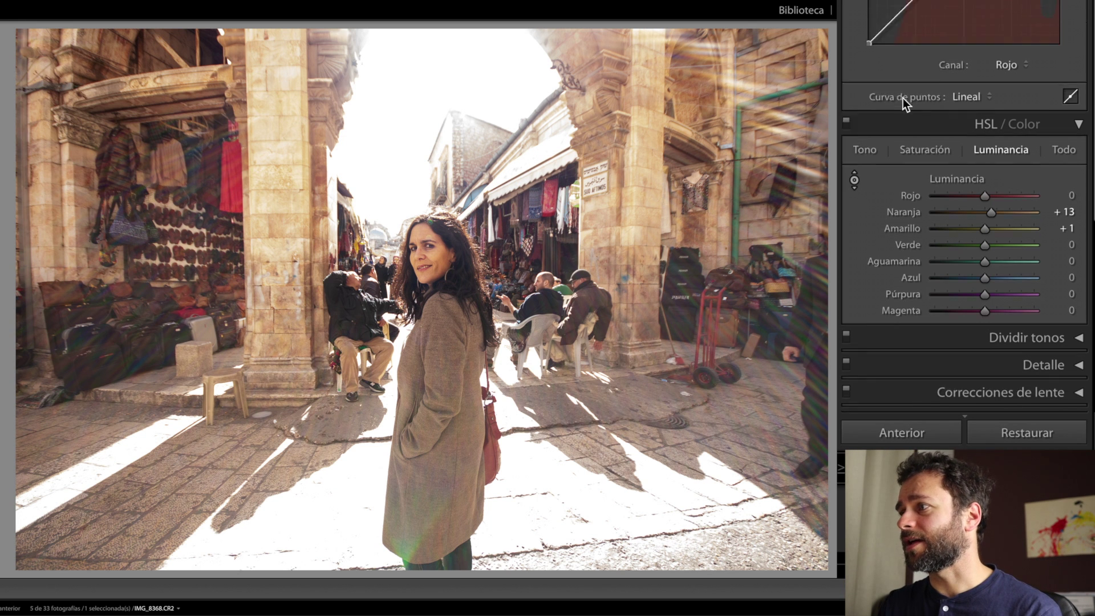
scroll(930, 131, "down", 5)
scroll(970, 131, "up", 1)
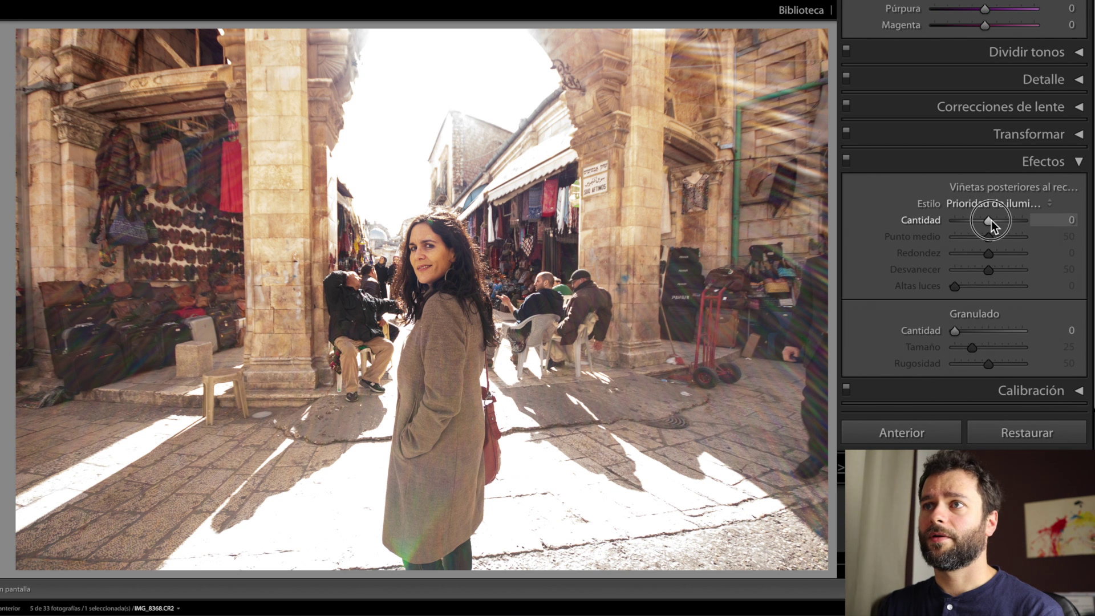
left_click_drag(992, 220, 985, 221)
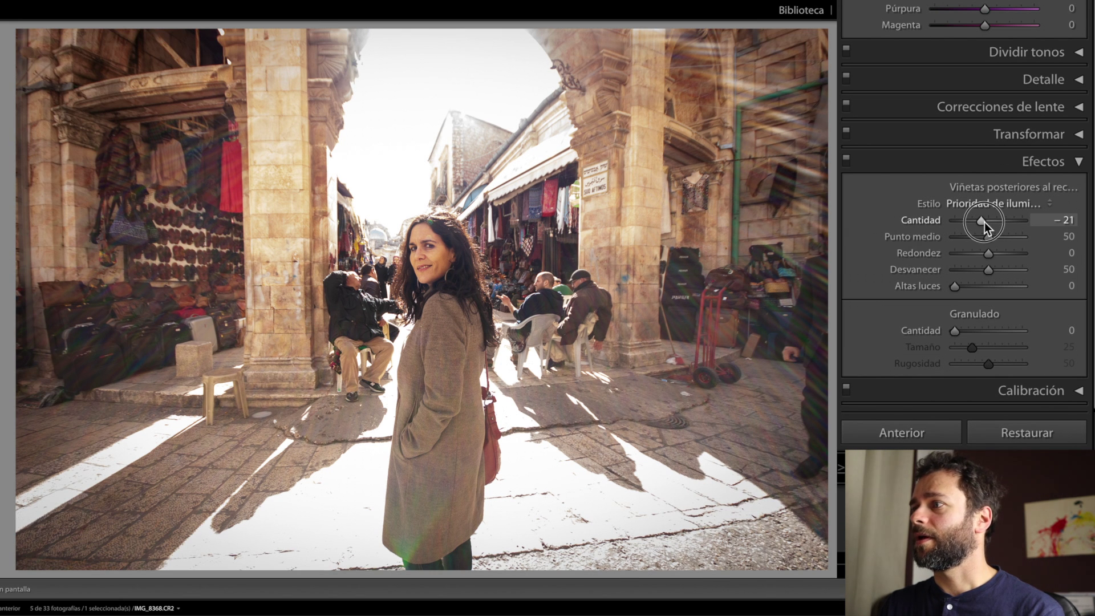
Step: Move the red channel tone curve's black point inward to about 5.5
scroll(985, 222, "up", 15)
scroll(950, 223, "down", 2)
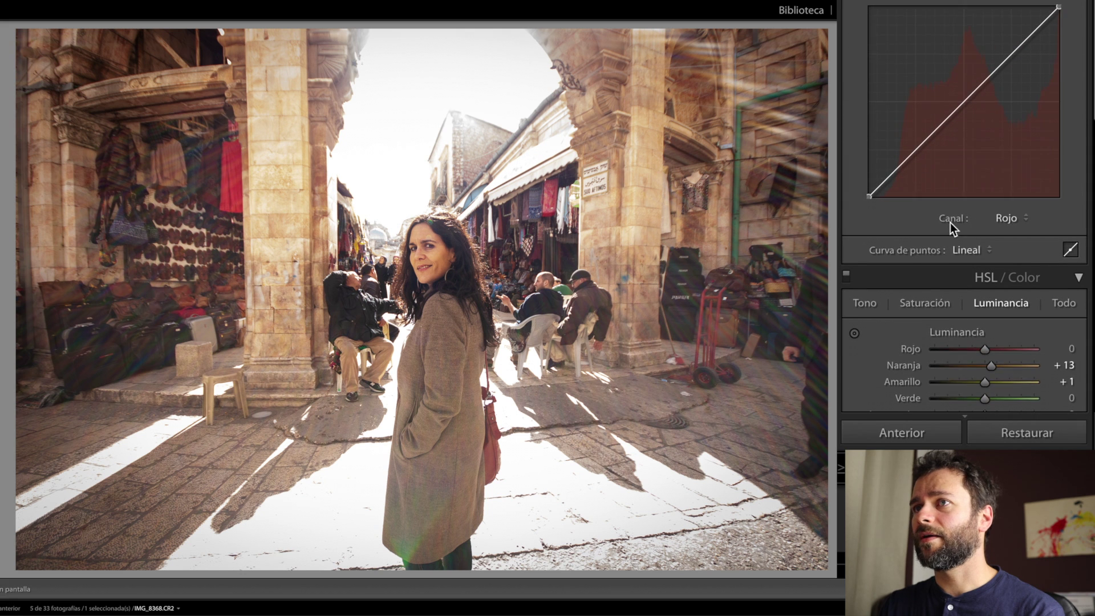
left_click_drag(869, 197, 867, 197)
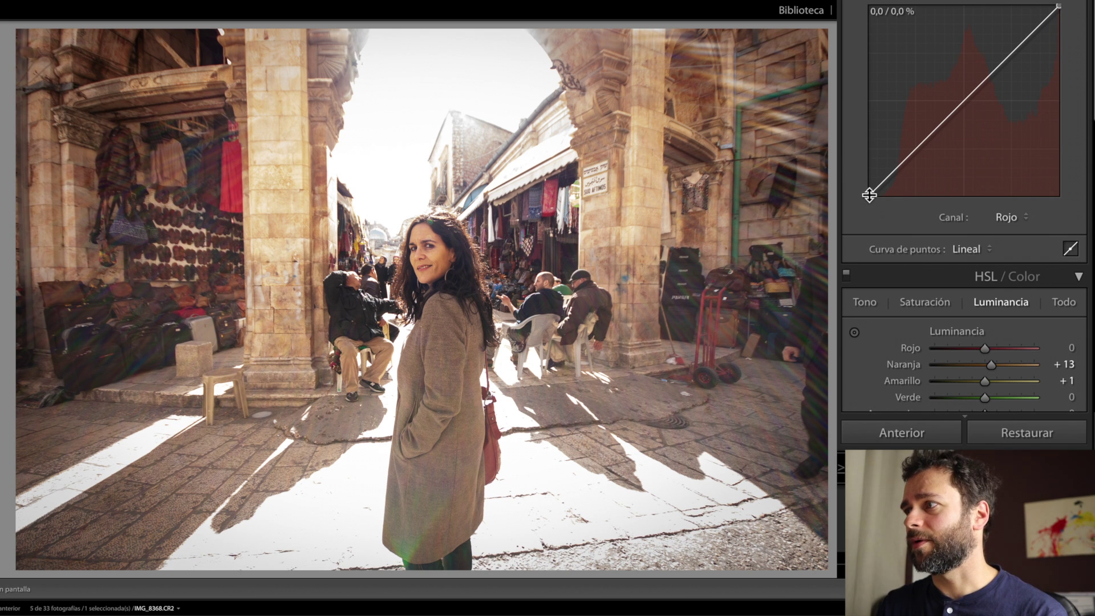
left_click_drag(869, 195, 874, 208)
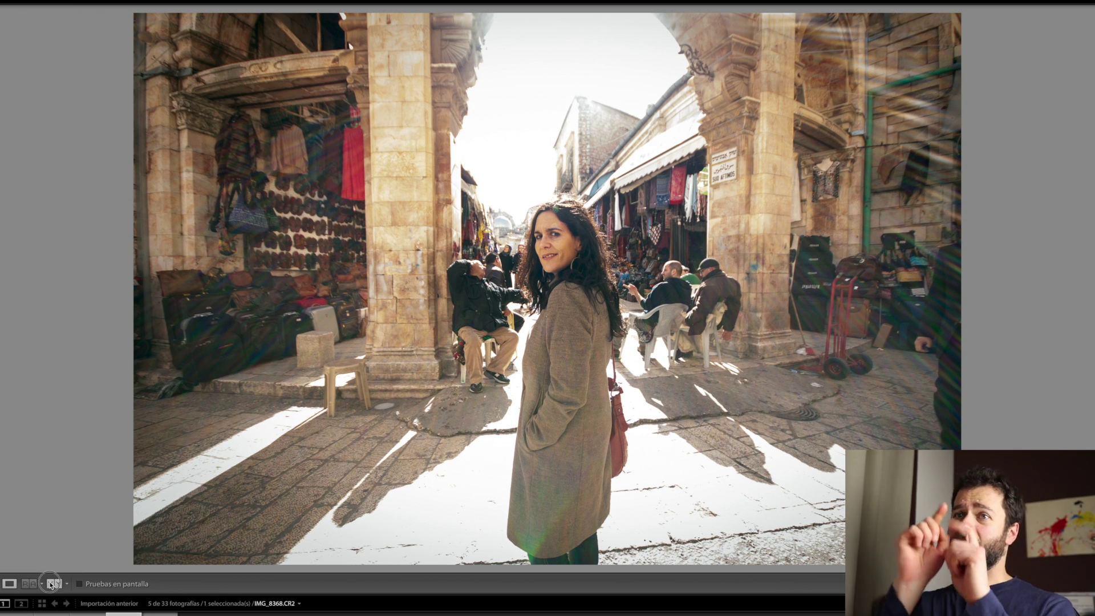
Step: View the market photo Before/After, then select the Grand Central street photo thumbnail
left_click(52, 584)
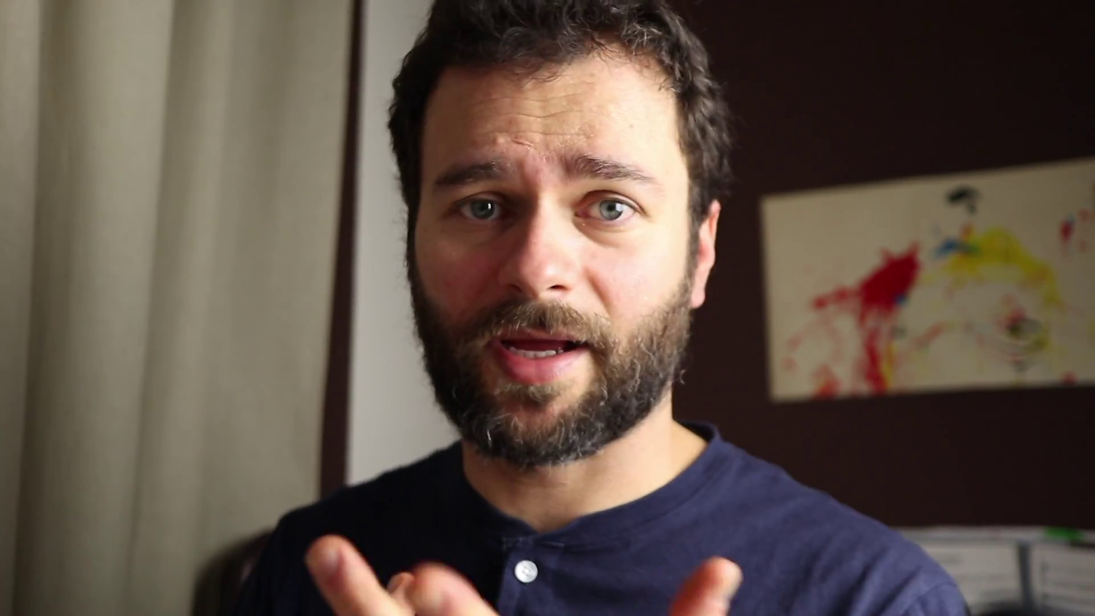
mouse_move(221, 419)
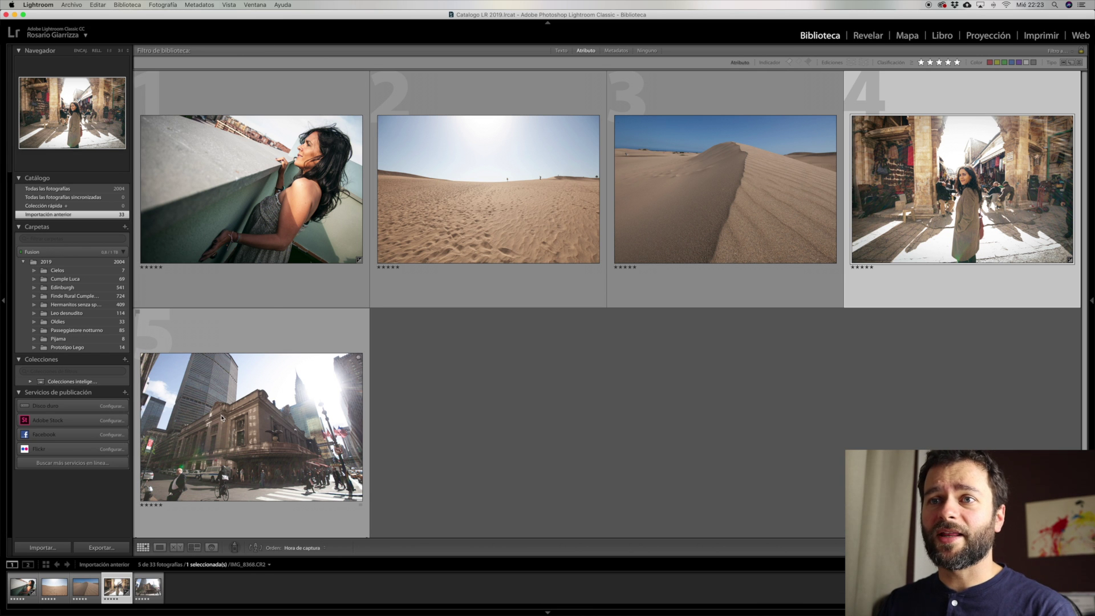
left_click(246, 432)
Step: Straighten the Grand Central photo to a 1.61 angle and commit the crop
double_click(246, 432)
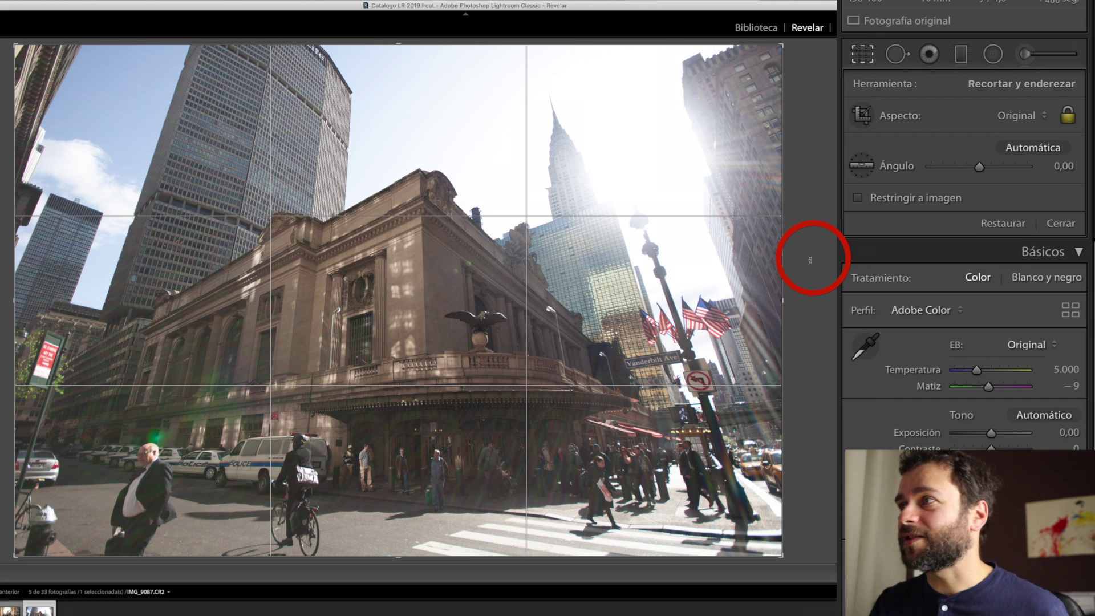
left_click_drag(811, 260, 811, 271)
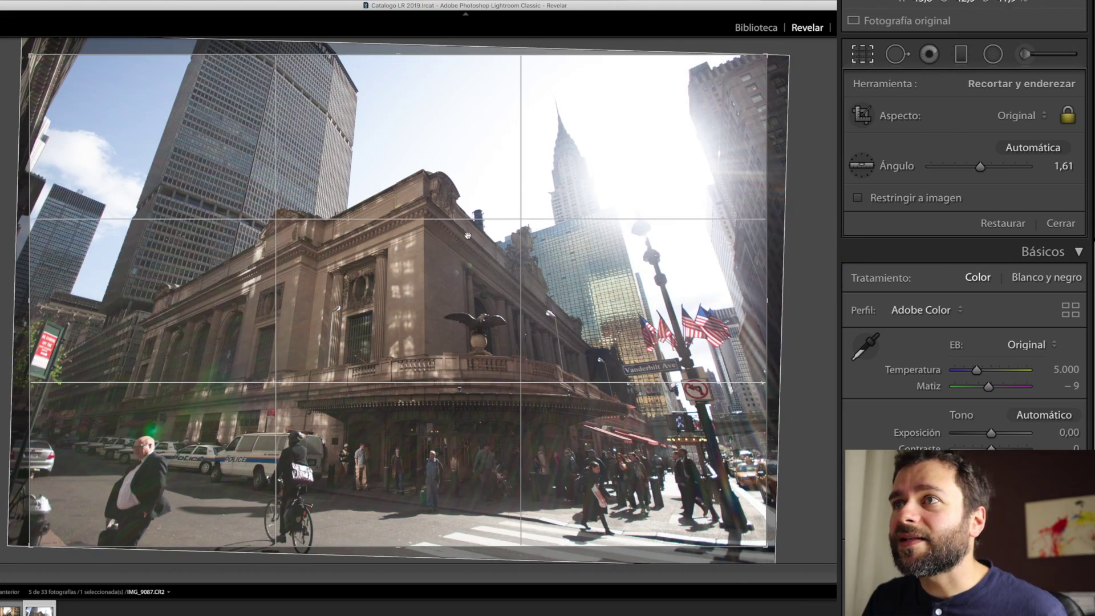
left_click_drag(418, 283, 418, 282)
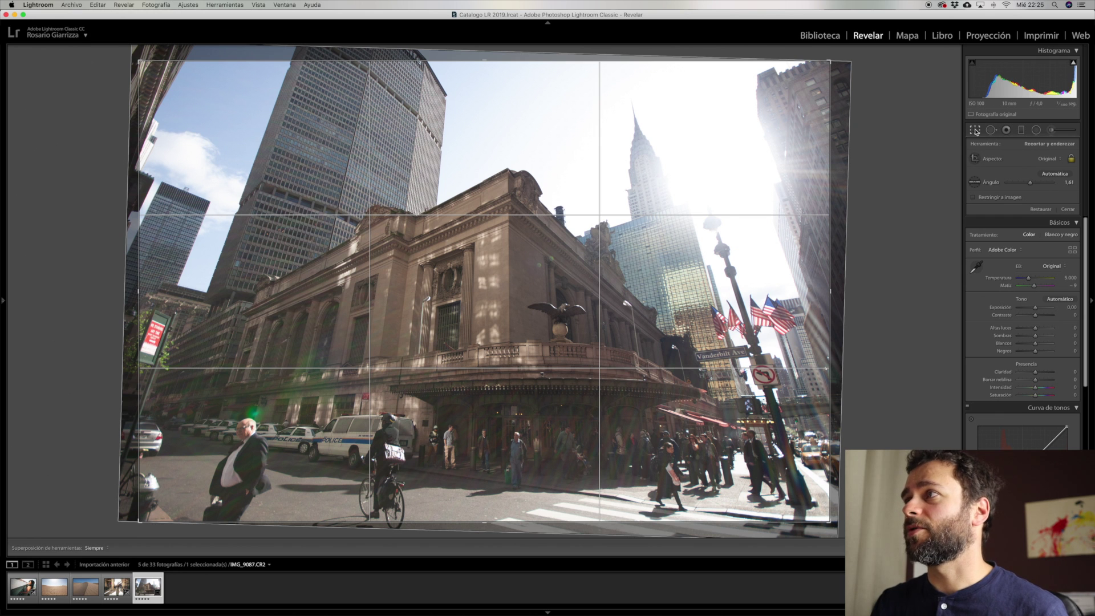
left_click(975, 131)
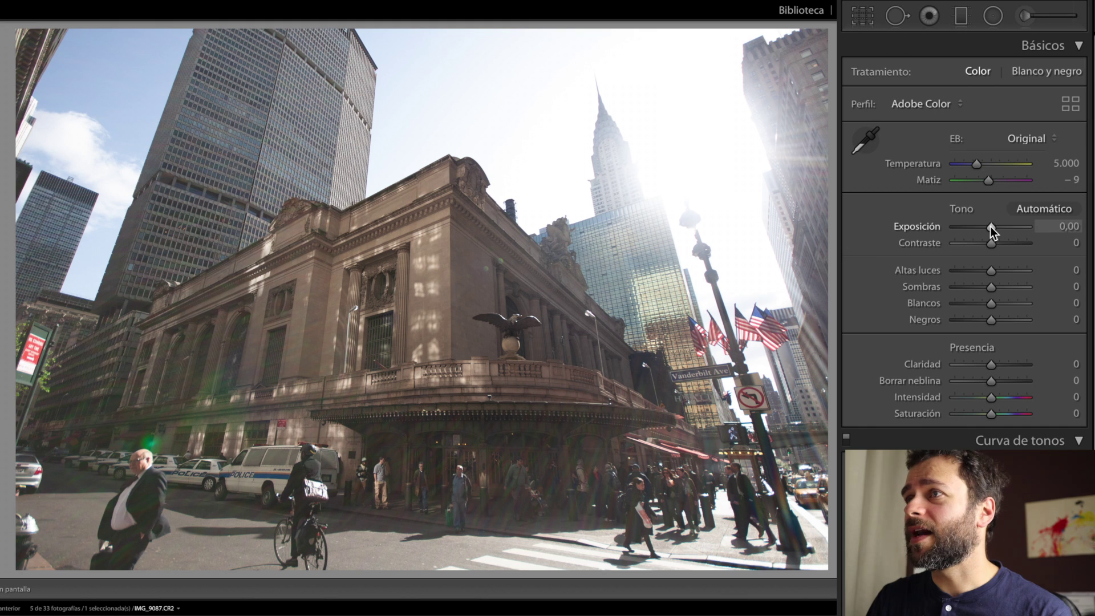
Step: Set Exposure −1.15, Shadows +74, Contrast +25 and Temperature 5,574
left_click_drag(990, 227, 982, 230)
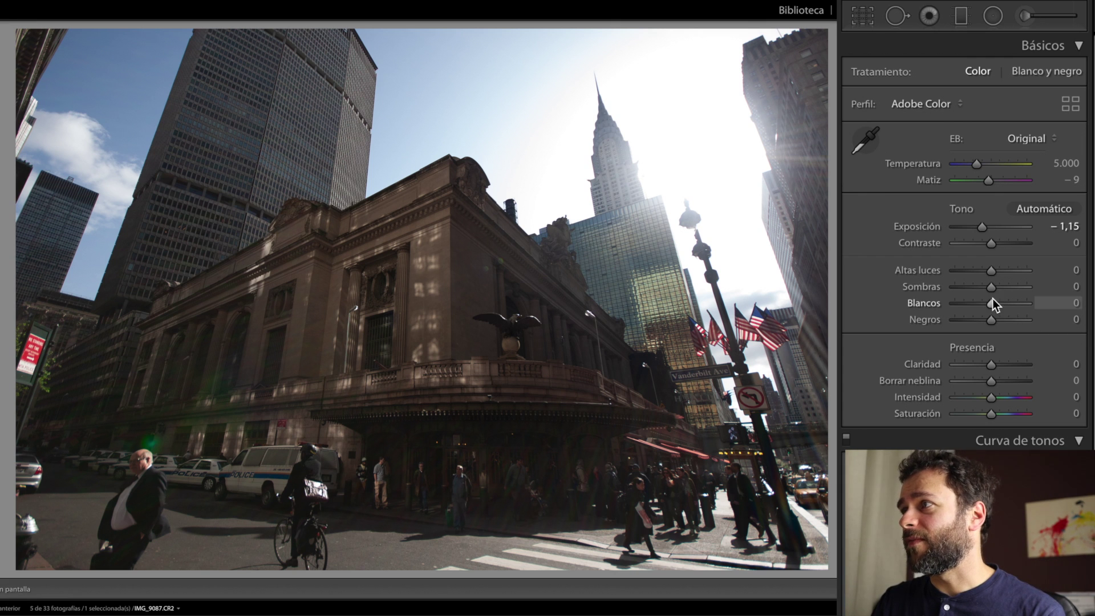
left_click_drag(992, 287, 1018, 278)
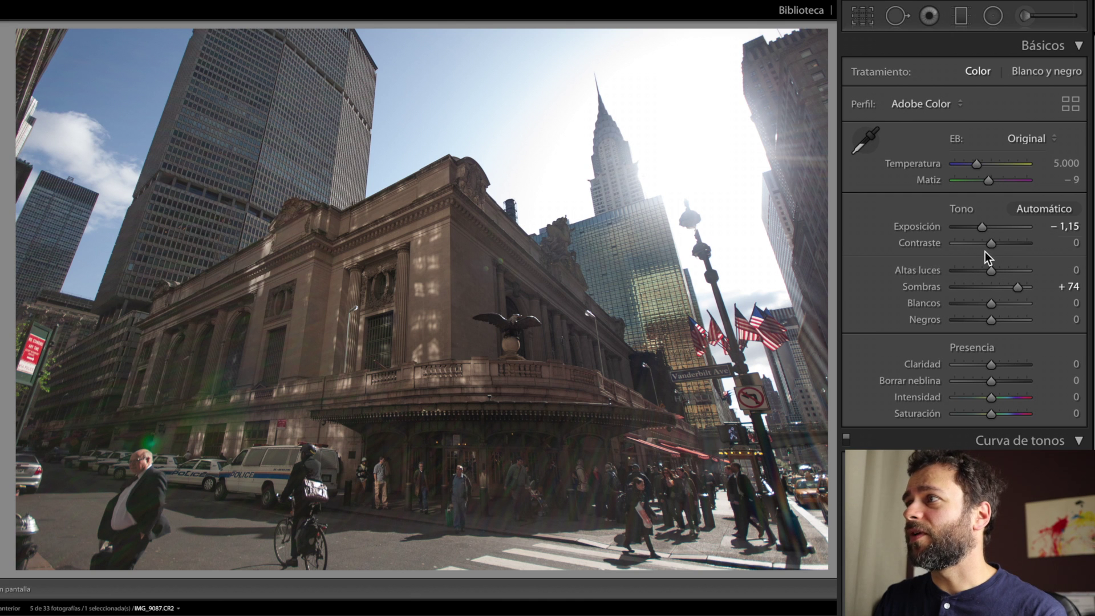
left_click_drag(991, 246, 1001, 242)
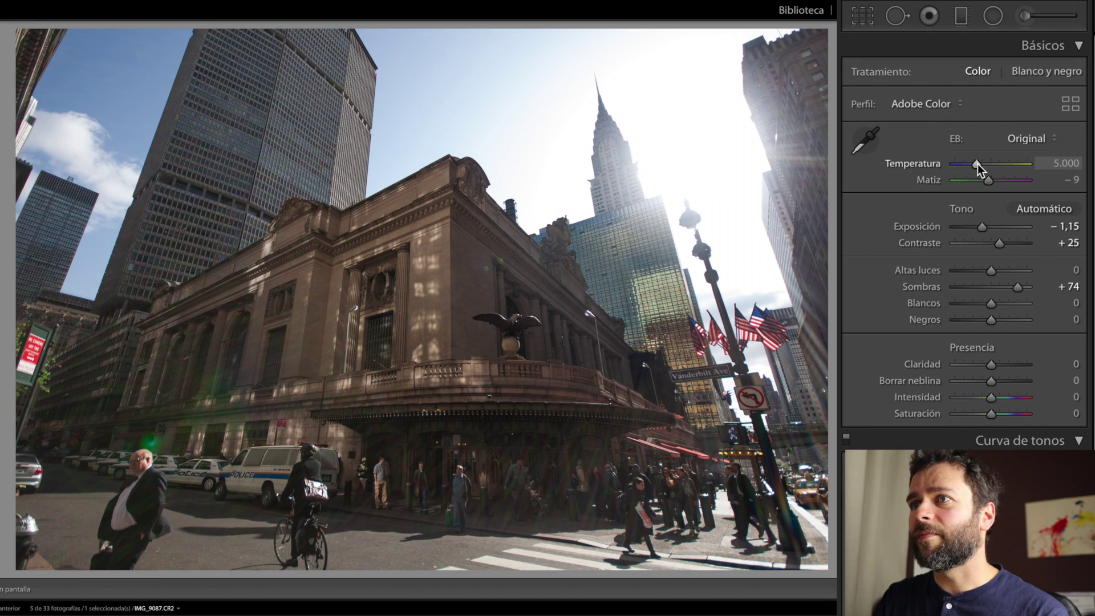
left_click_drag(977, 163, 980, 162)
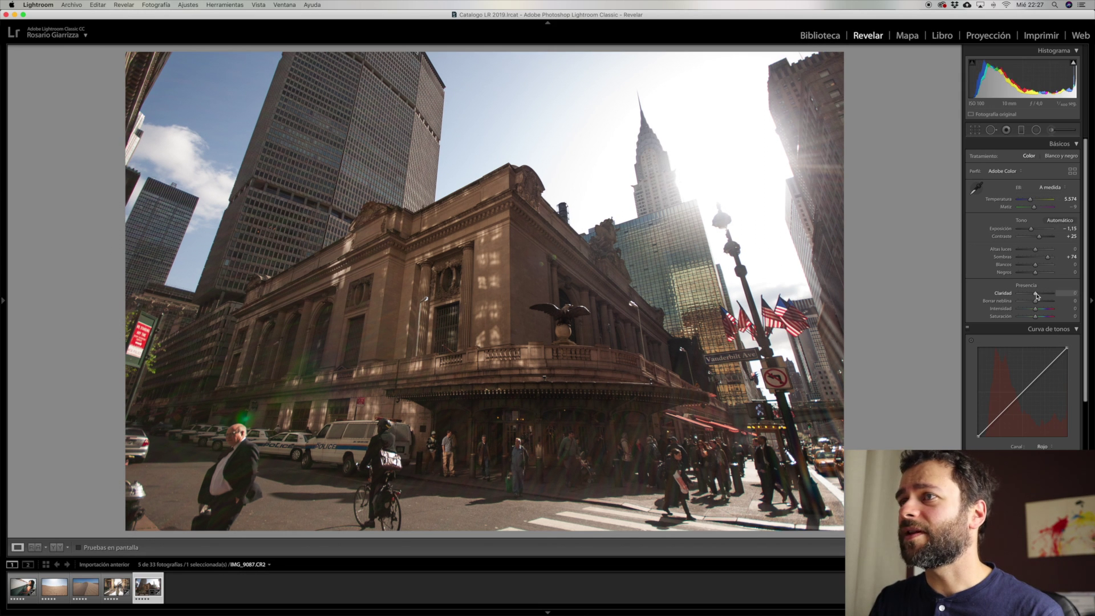
Step: Set Clarity to +26, Dehaze to +17 and Vibrance to +24
left_click_drag(1036, 296, 1040, 294)
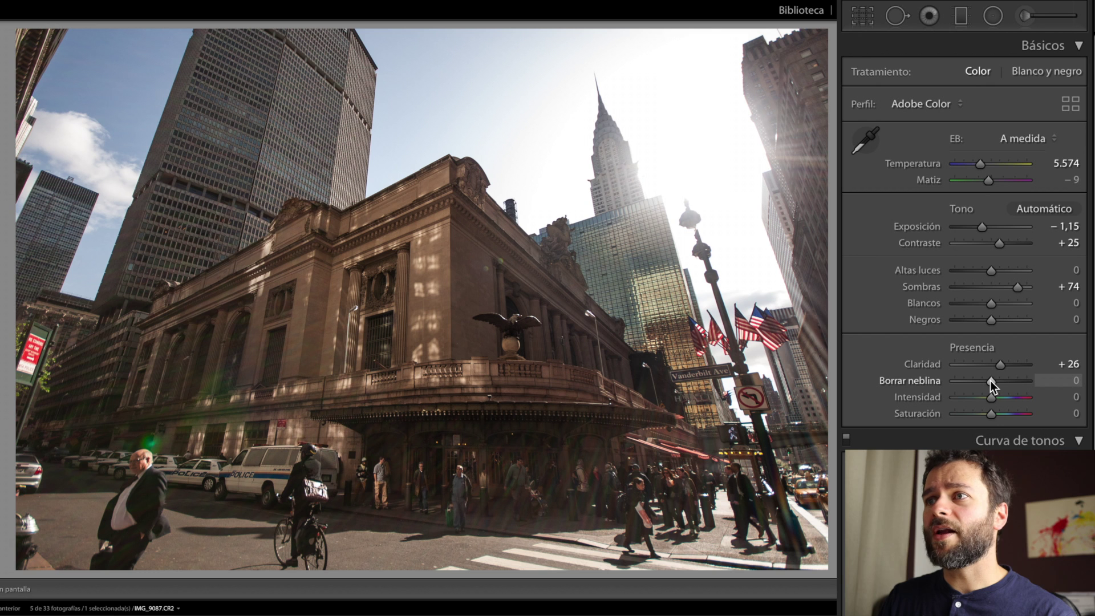
left_click_drag(990, 381, 995, 381)
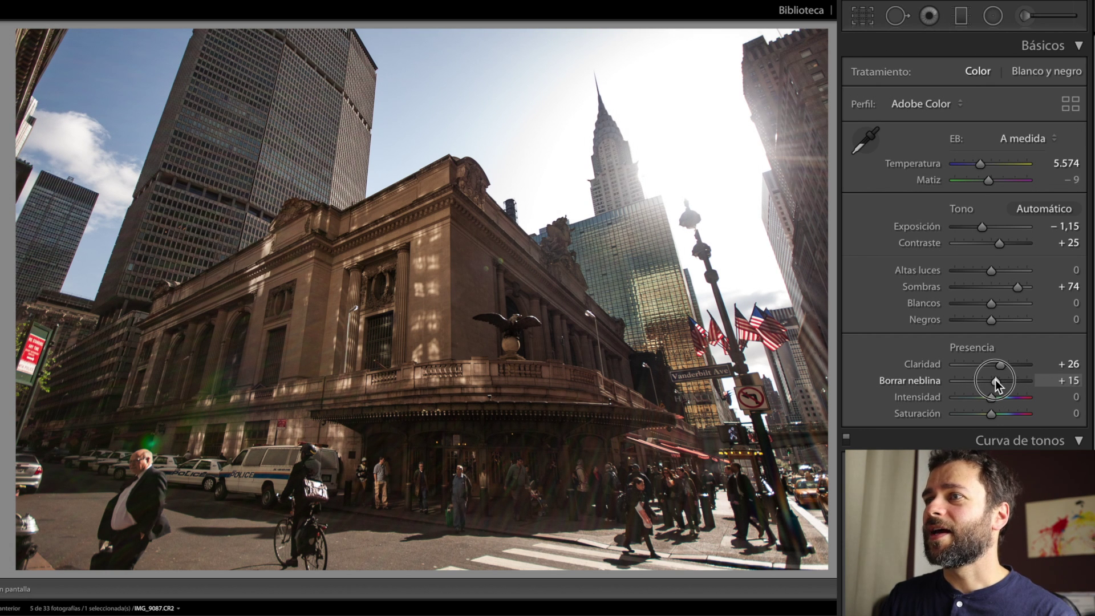
left_click_drag(995, 380, 993, 380)
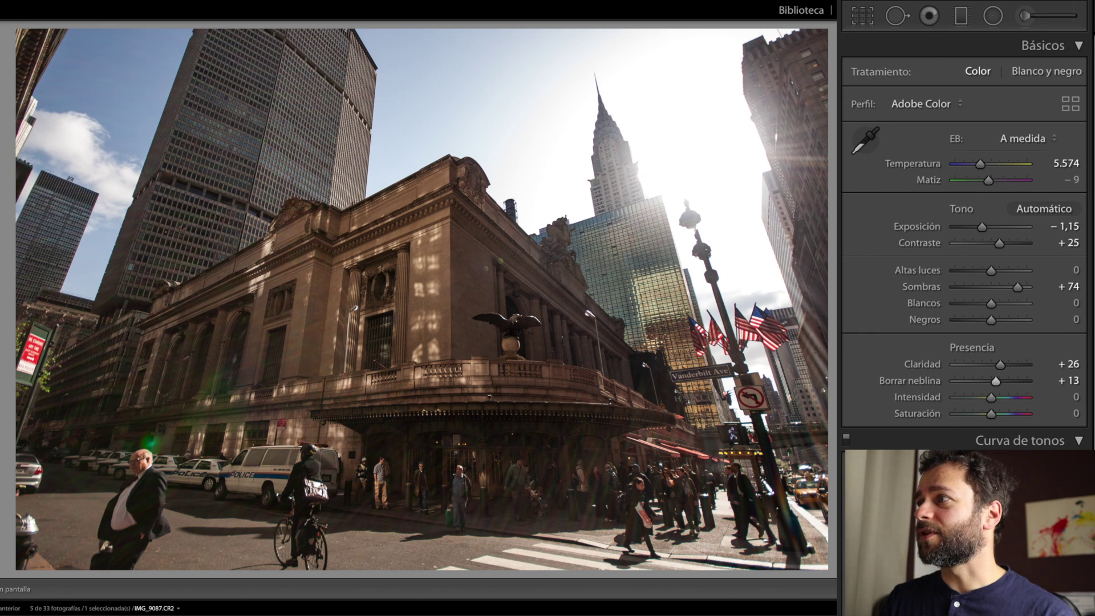
left_click_drag(995, 380, 997, 381)
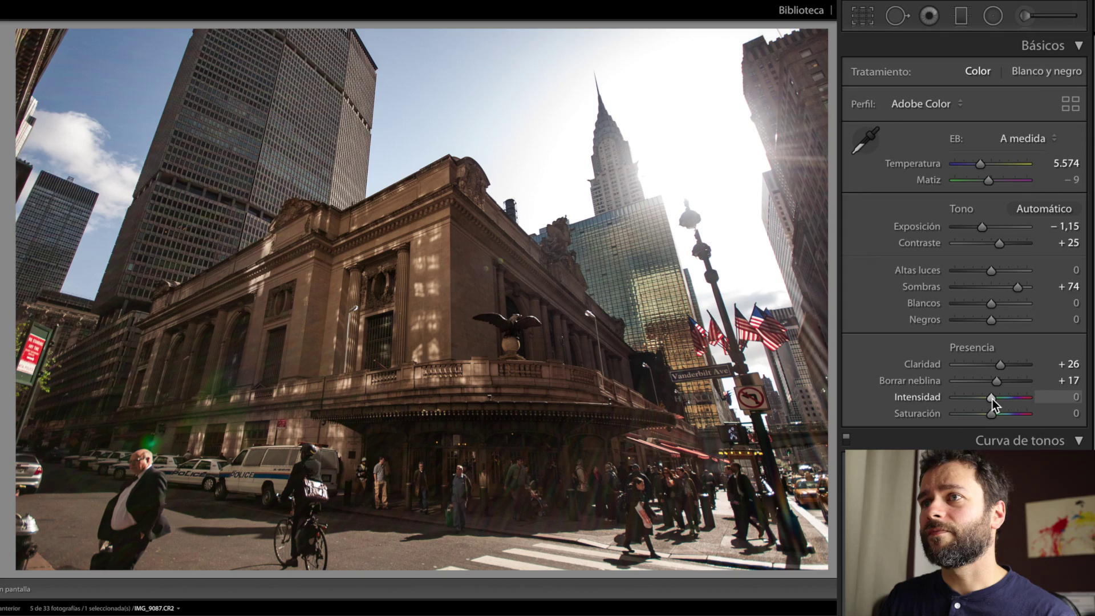
left_click_drag(991, 399, 1004, 398)
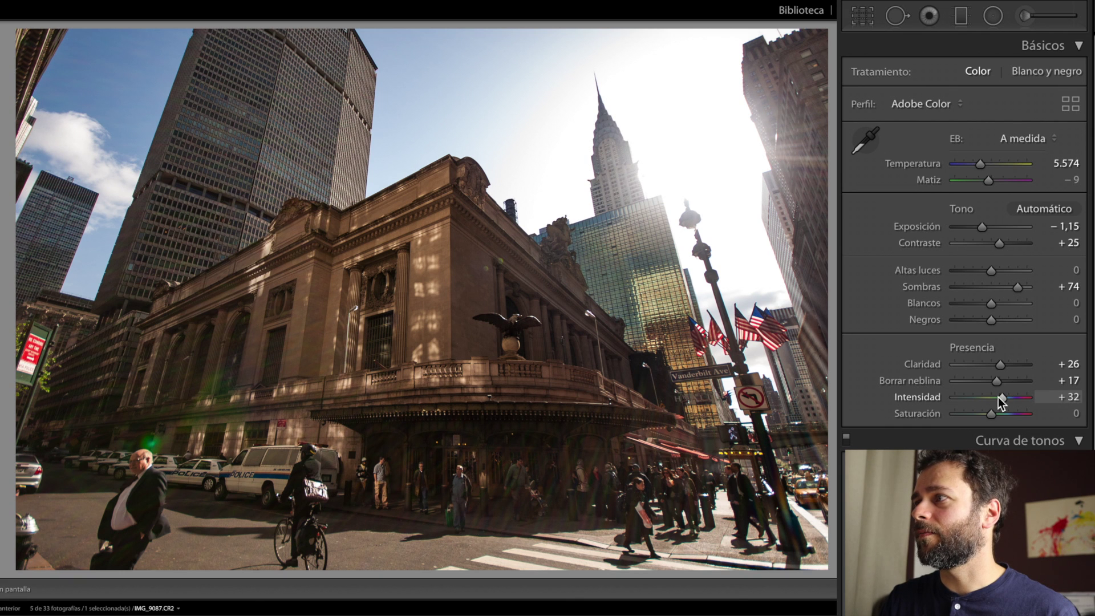
left_click_drag(1000, 395, 997, 399)
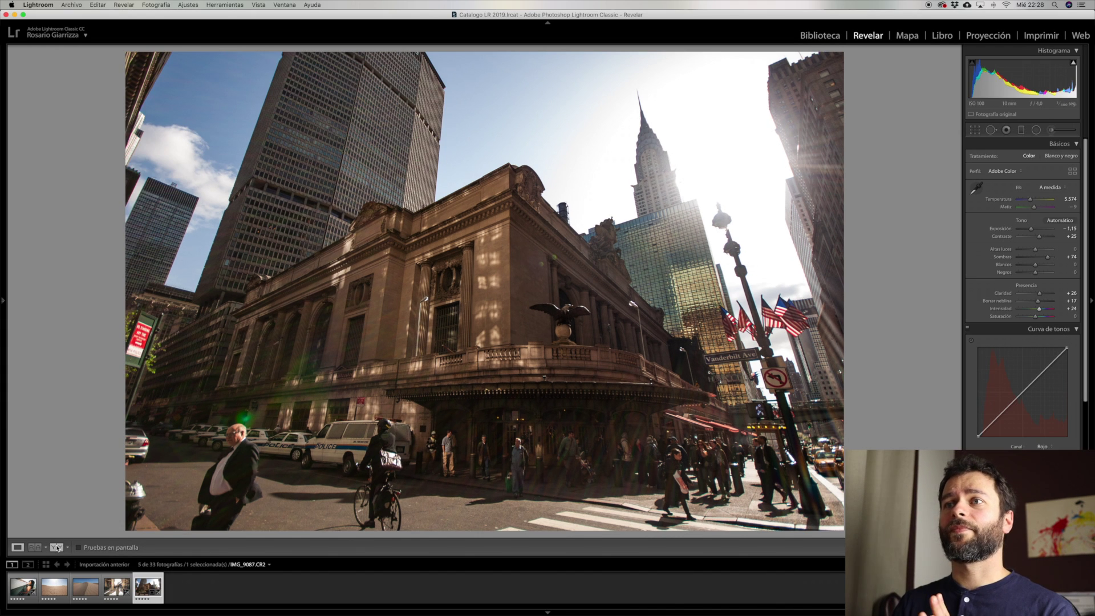
Step: View Before/After, return to Loupe, and nudge the red tone curve's black point to 2.4
left_click(56, 548)
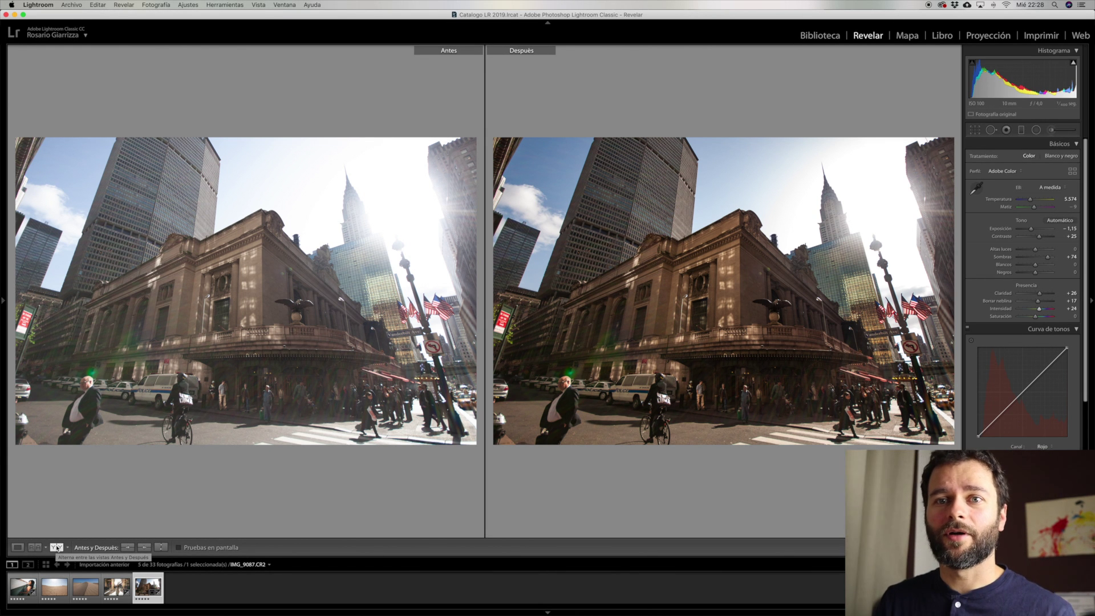
left_click(17, 548)
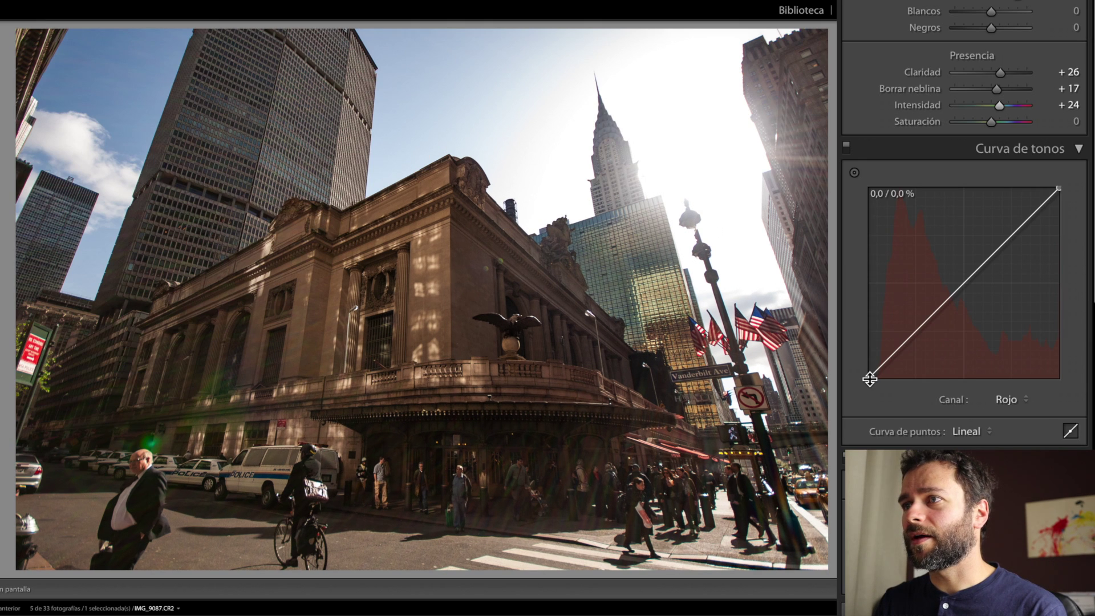
left_click(979, 437)
left_click_drag(871, 378, 871, 381)
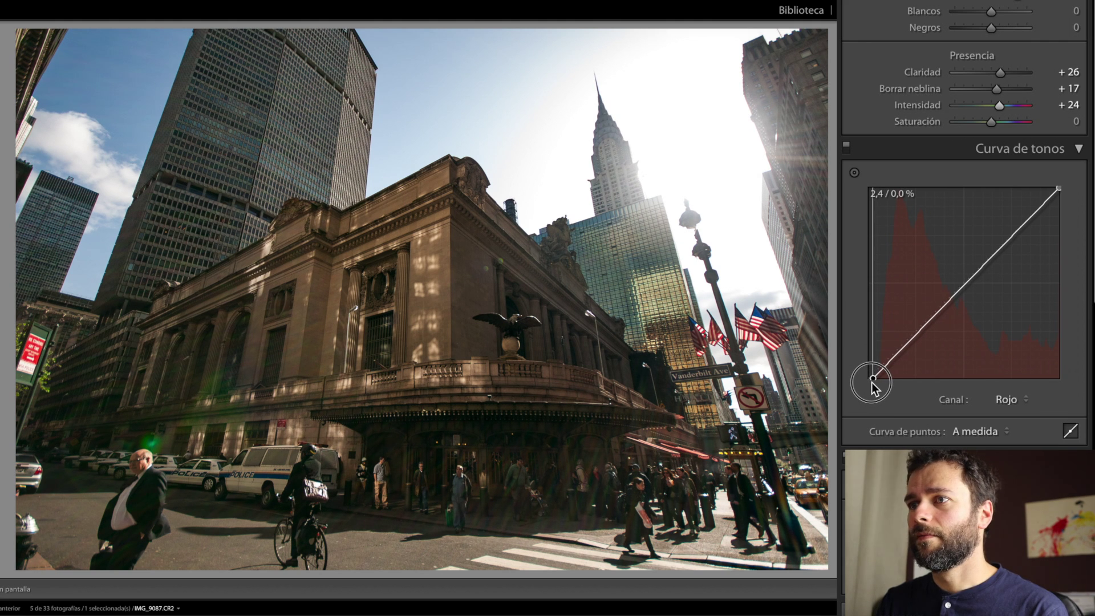
Step: Settle the red tone curve's black point at its 2.4 position
left_click_drag(871, 381, 872, 380)
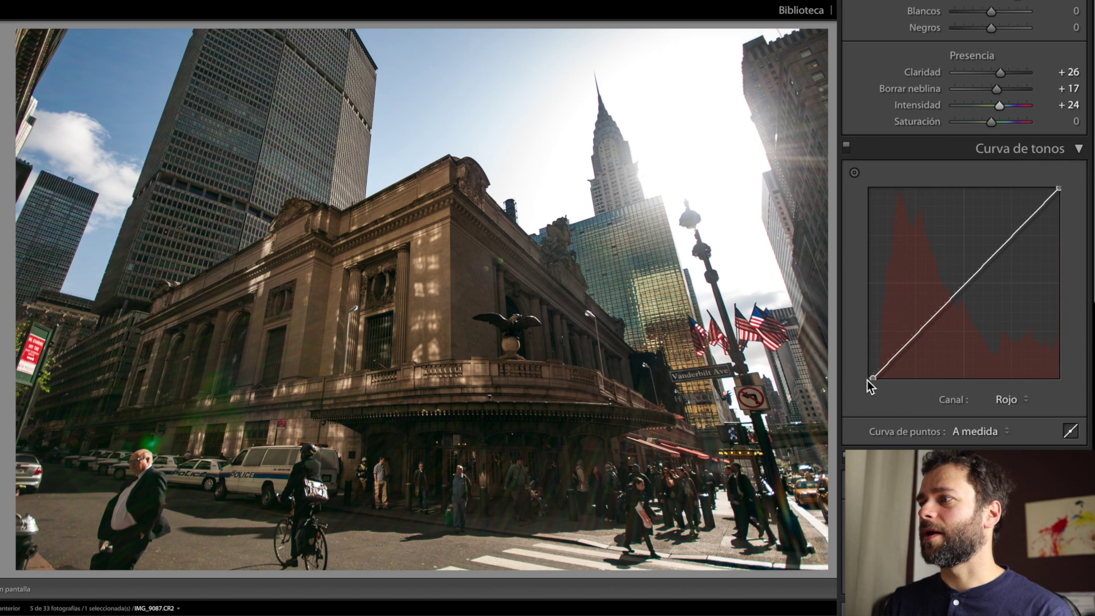
scroll(881, 384, "down", 2)
scroll(882, 385, "down", 2)
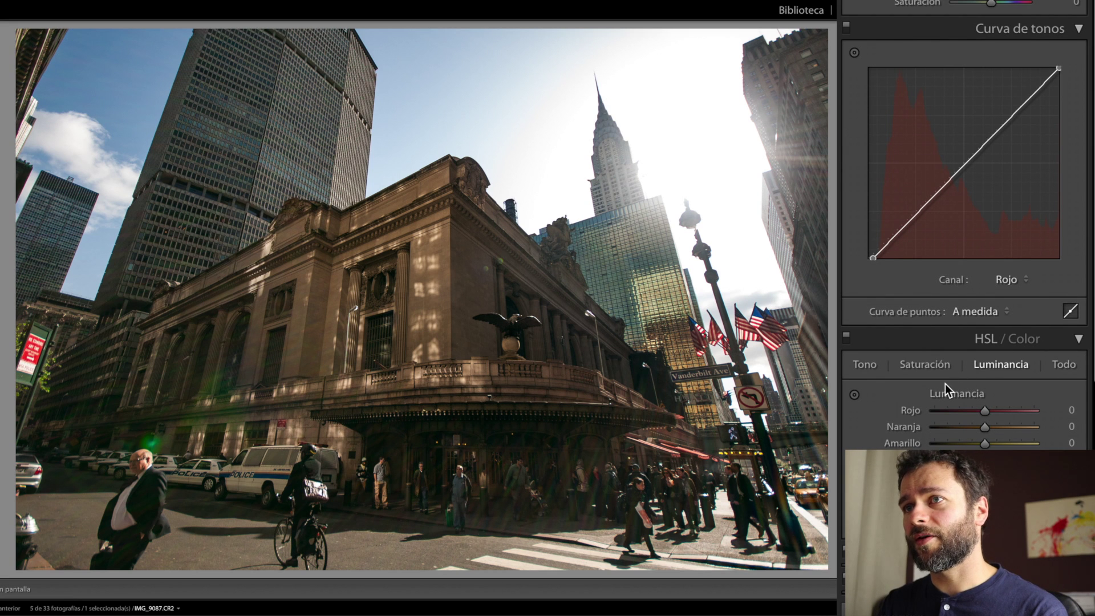
scroll(981, 394, "down", 1)
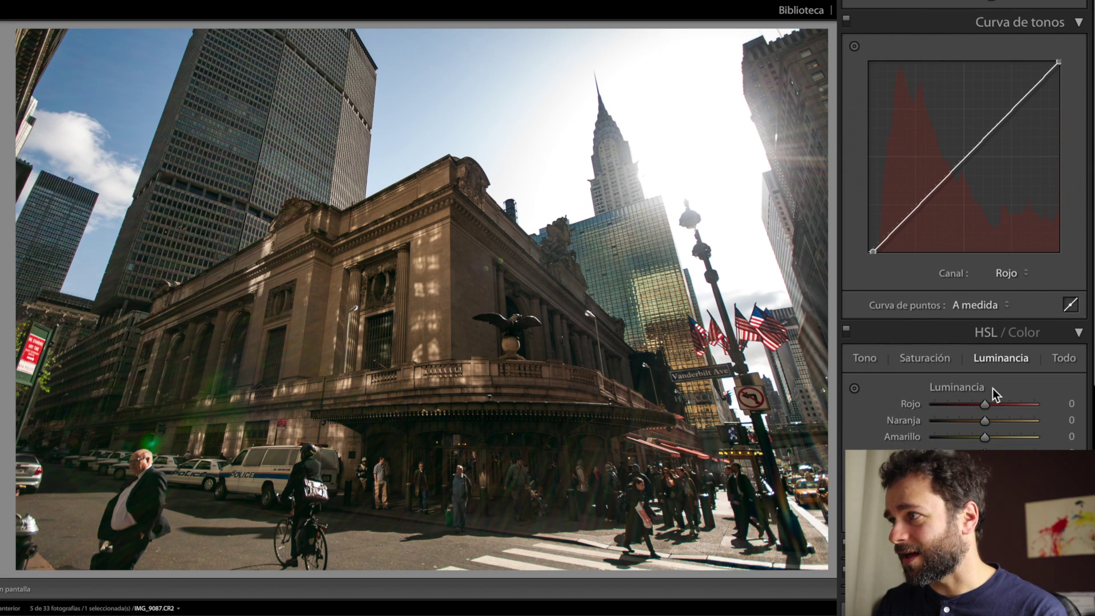
scroll(976, 427, "down", 4)
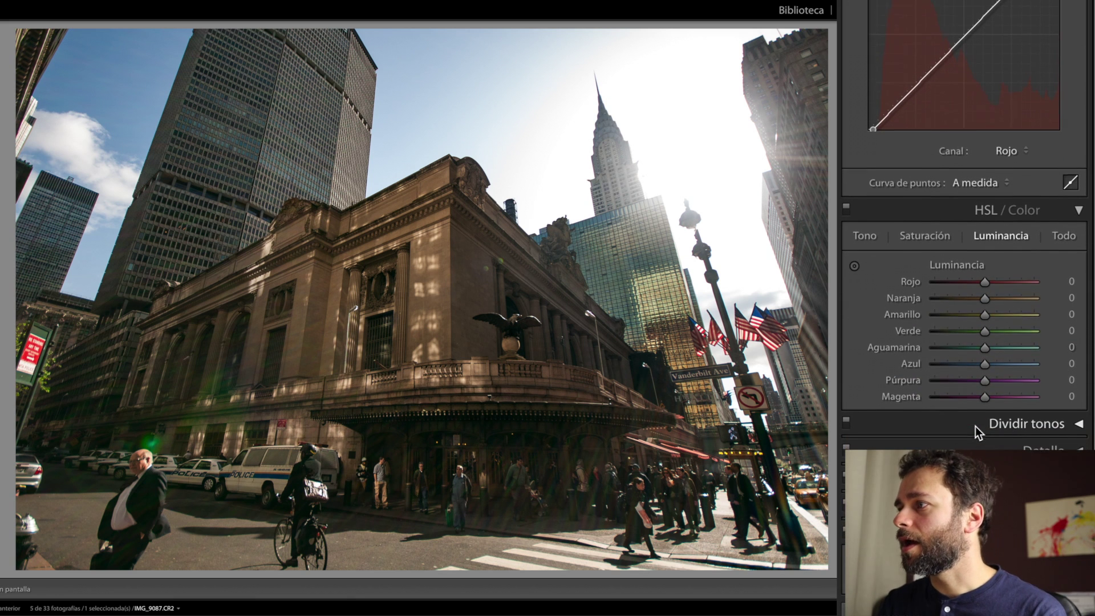
Step: Shift the Blue hue to −11 and toggle HSL/Color off and on to compare
left_click(861, 234)
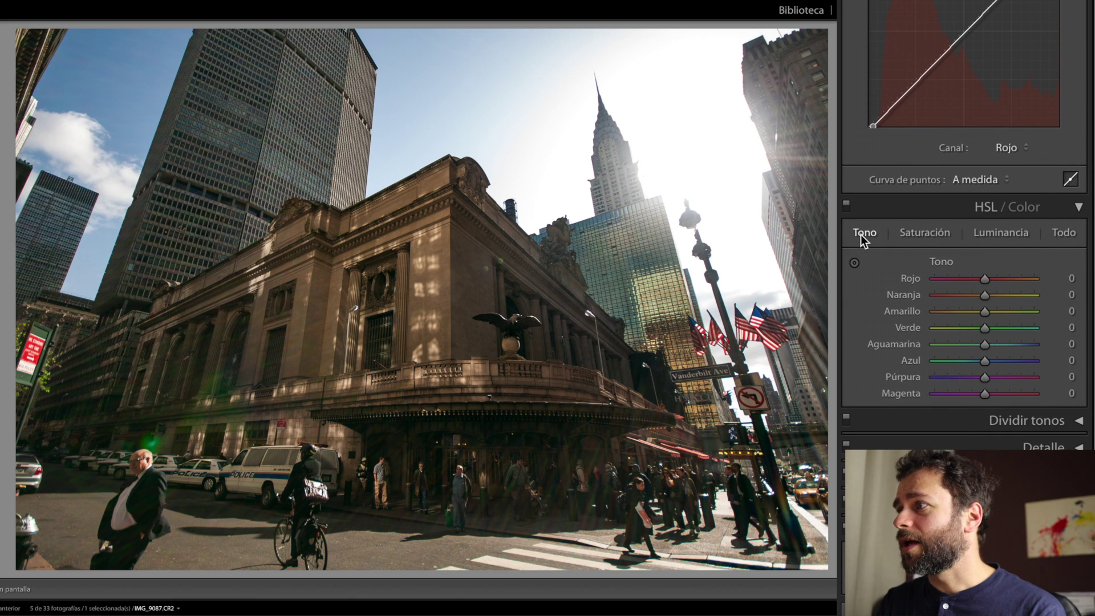
left_click(984, 362)
left_click_drag(985, 363, 979, 364)
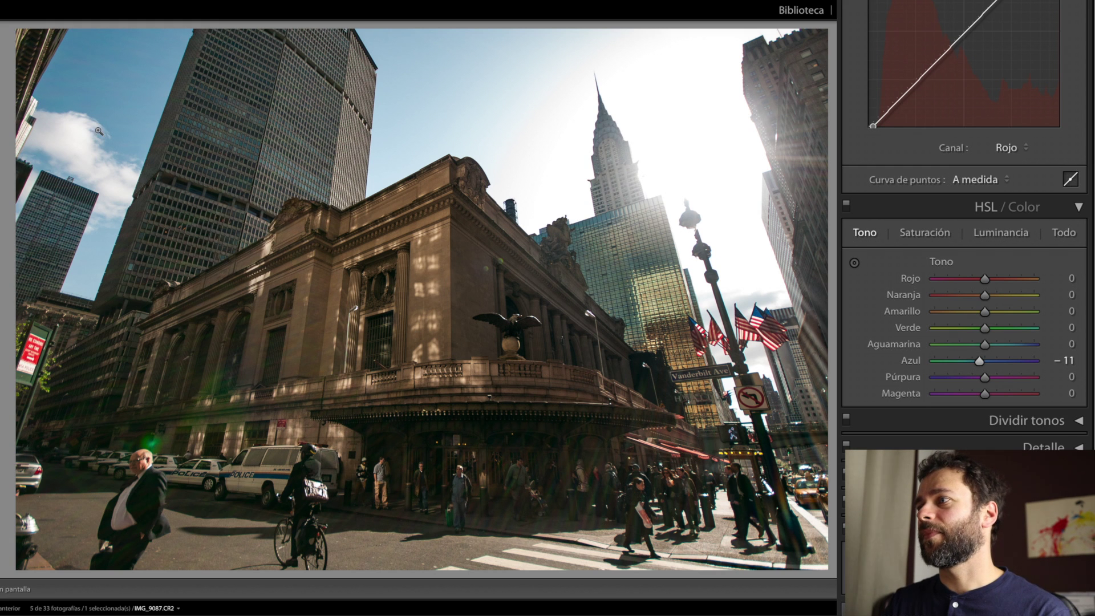
left_click(848, 207)
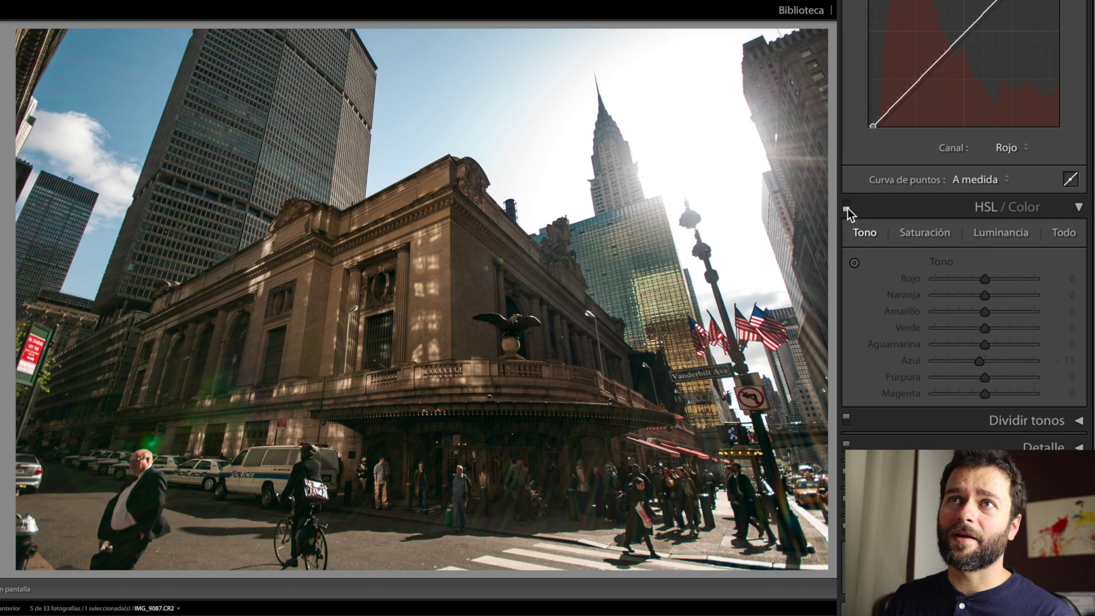
left_click(846, 204)
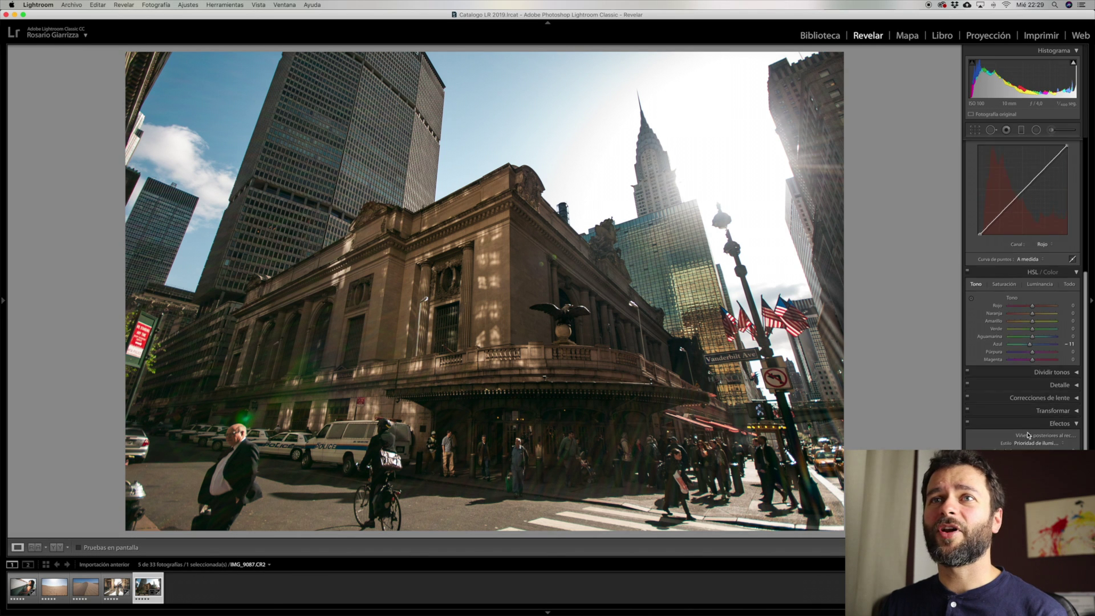
Step: Add a −12 post-crop vignette and set Exposure to −1
scroll(1028, 435, "down", 1)
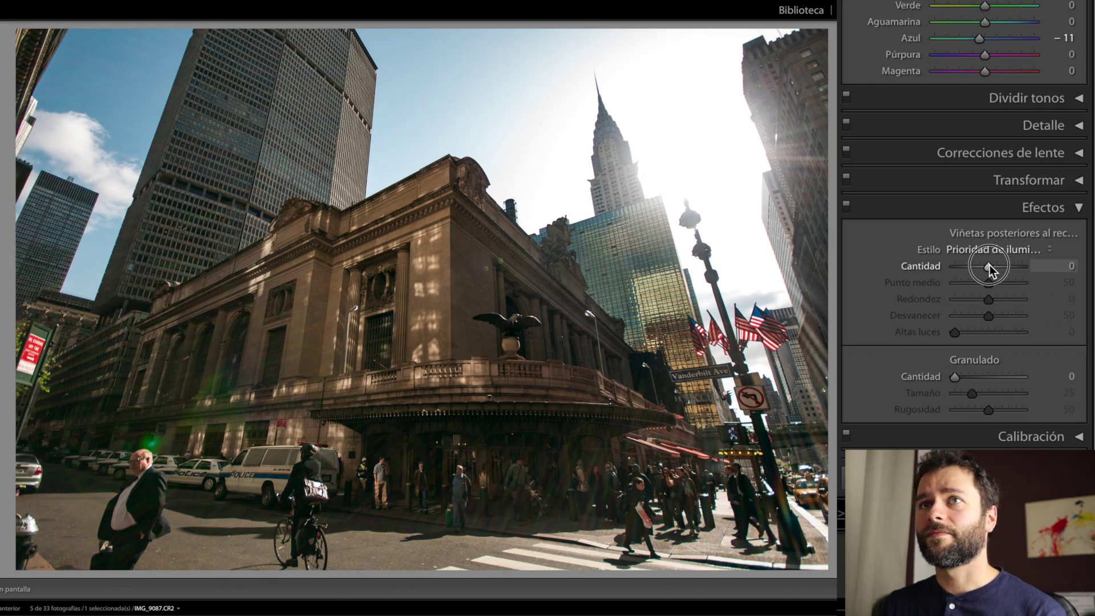
left_click_drag(990, 265, 984, 267)
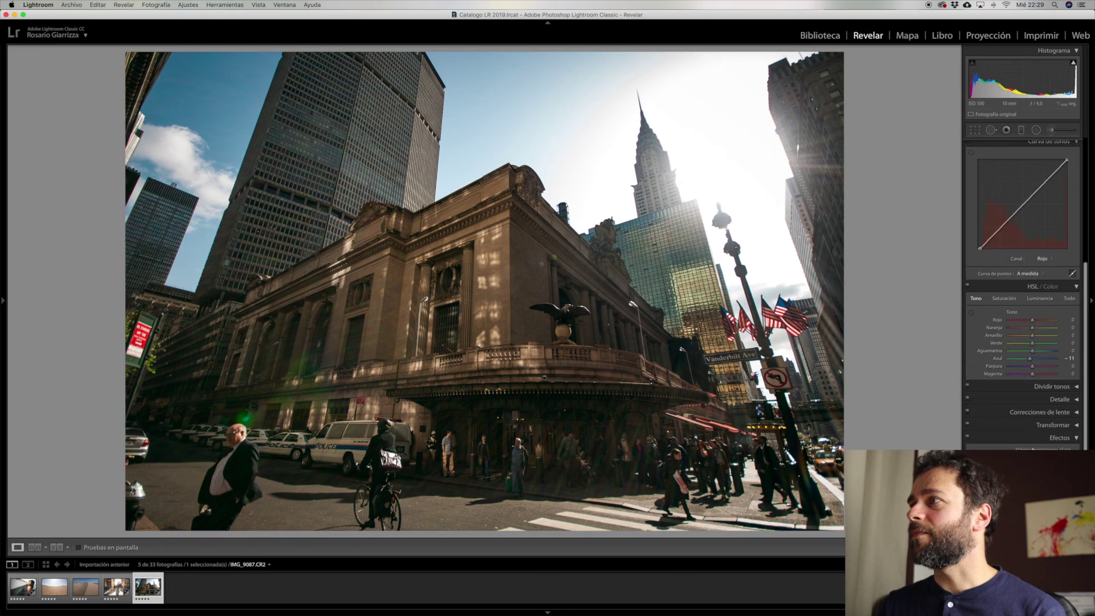
scroll(1048, 201, "up", 10)
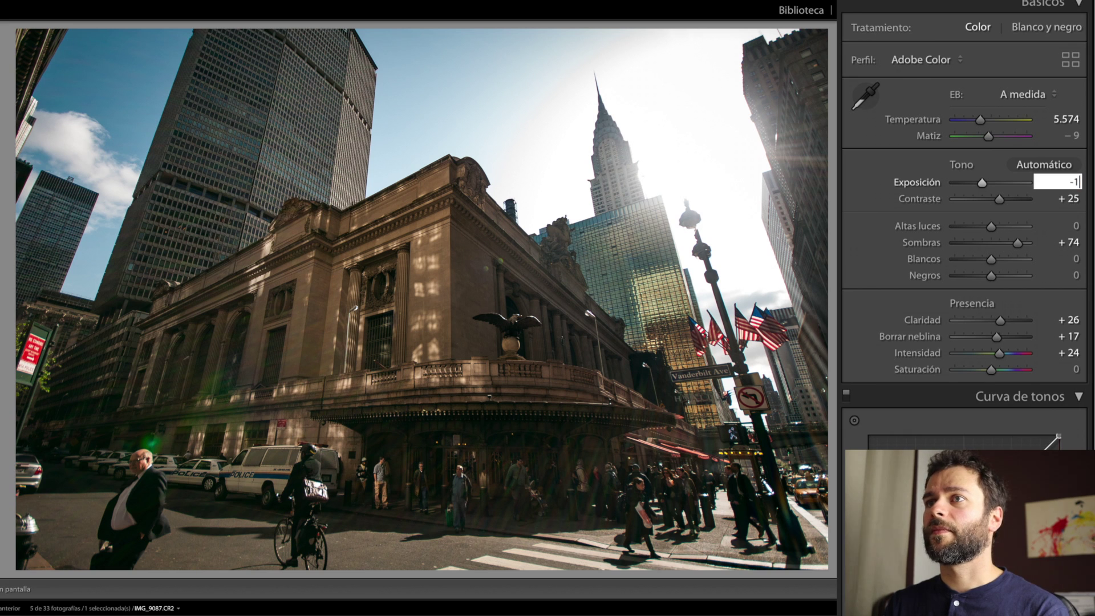
key("Return")
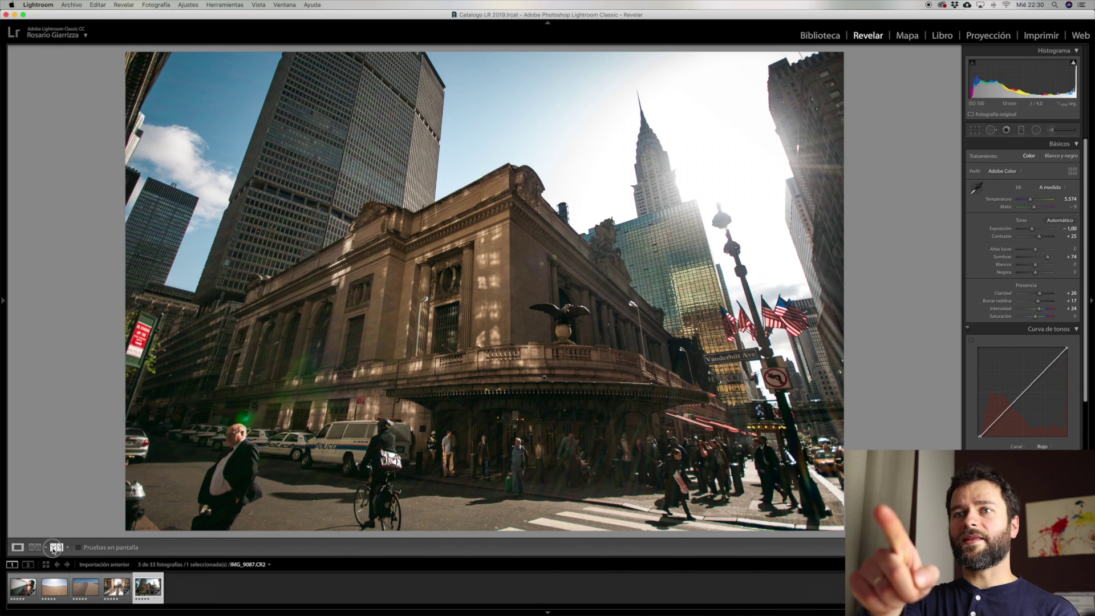
Step: Show the original and edited Grand Central photo side by side in Before/After view
left_click(53, 548)
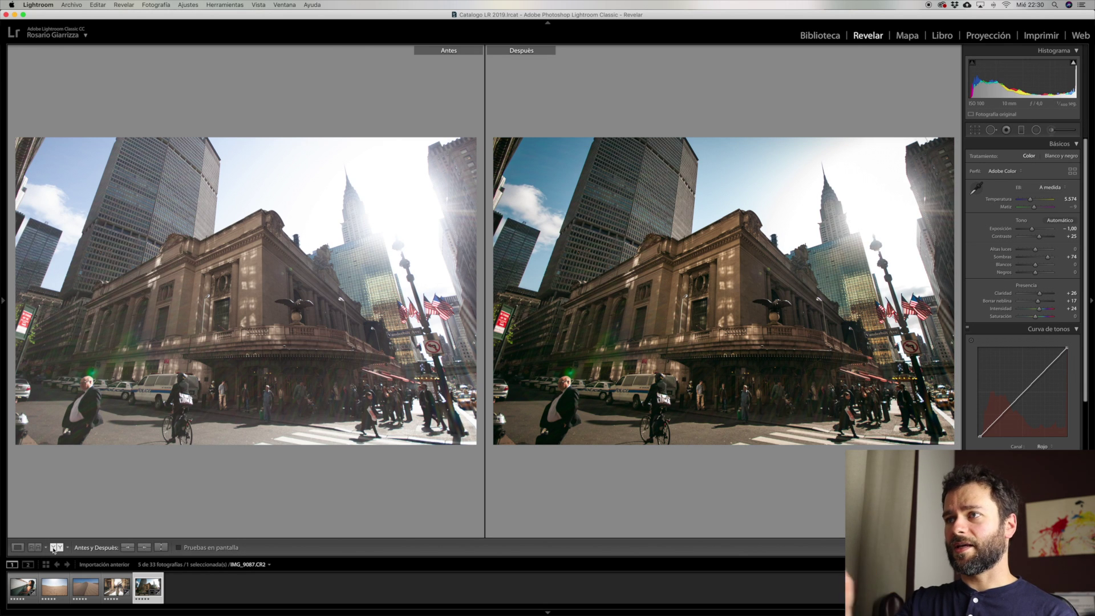